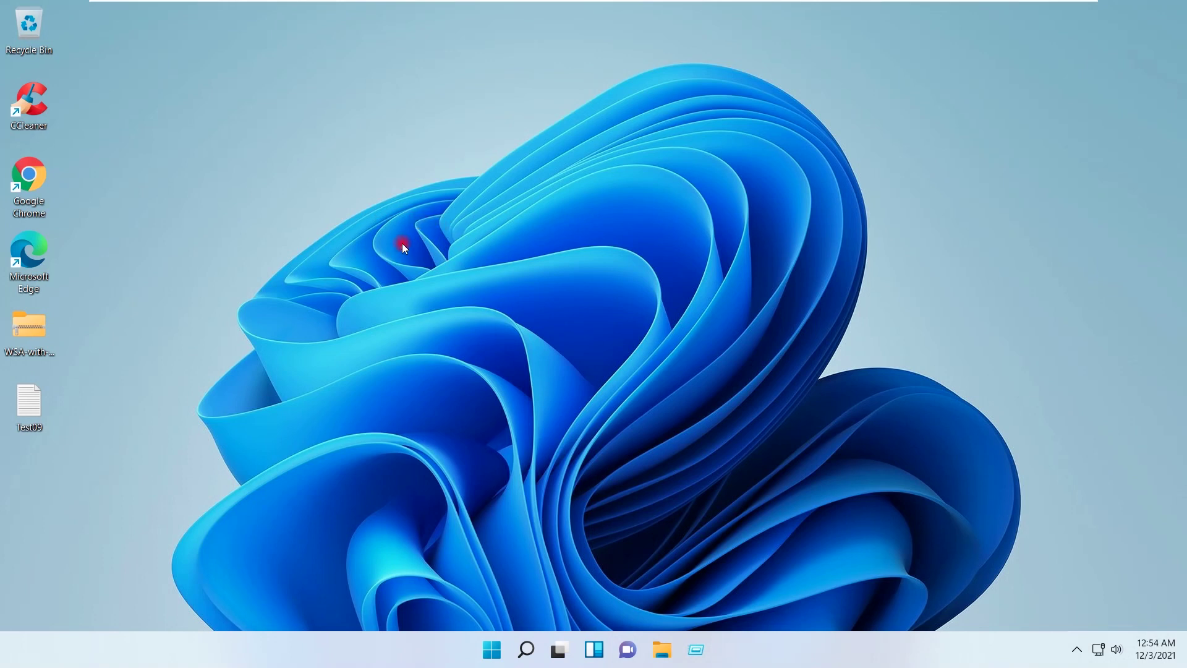
Step: Reach the For developers page under Privacy & security in Windows Settings
left_click(489, 656)
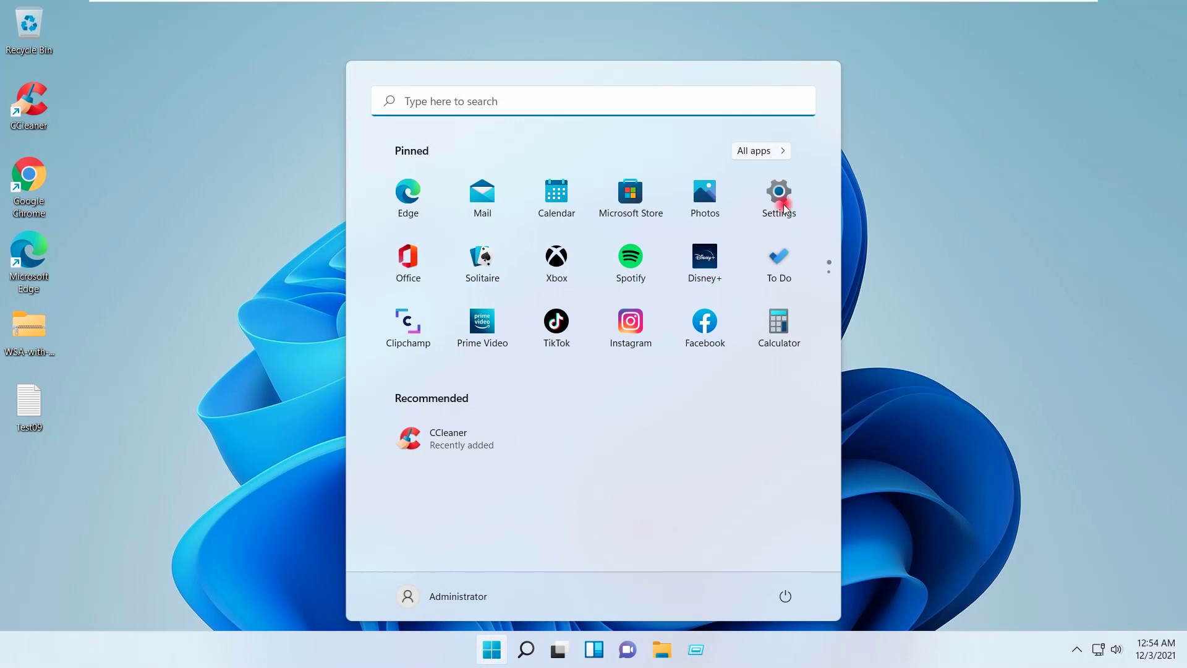
left_click(784, 204)
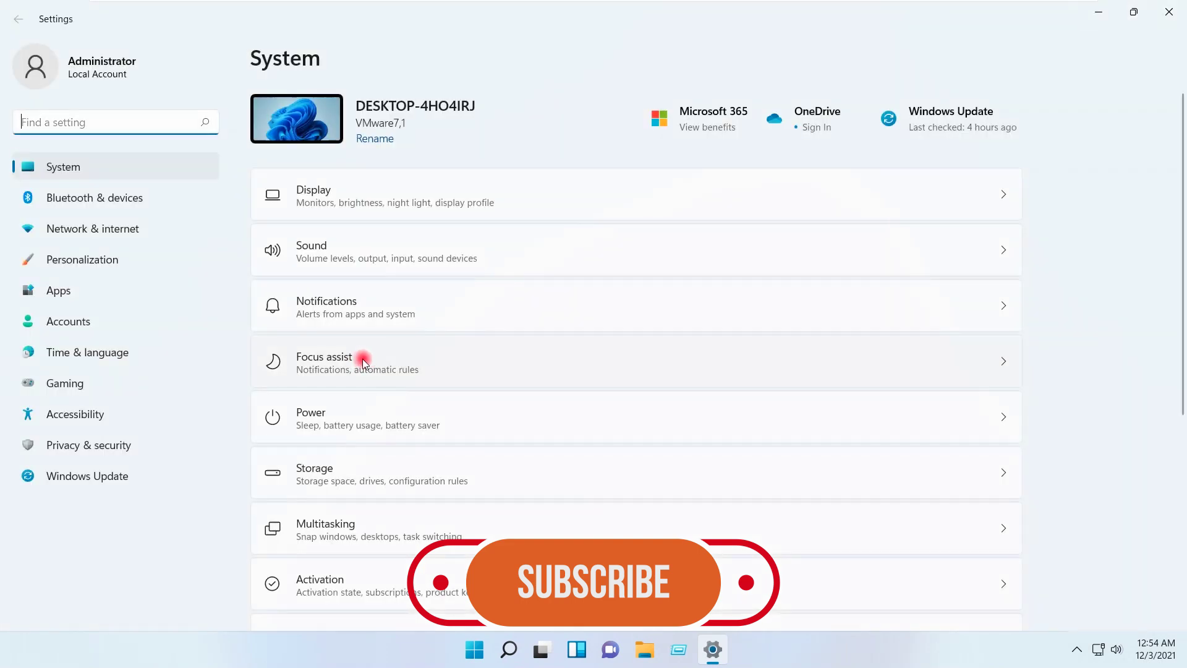
left_click(117, 447)
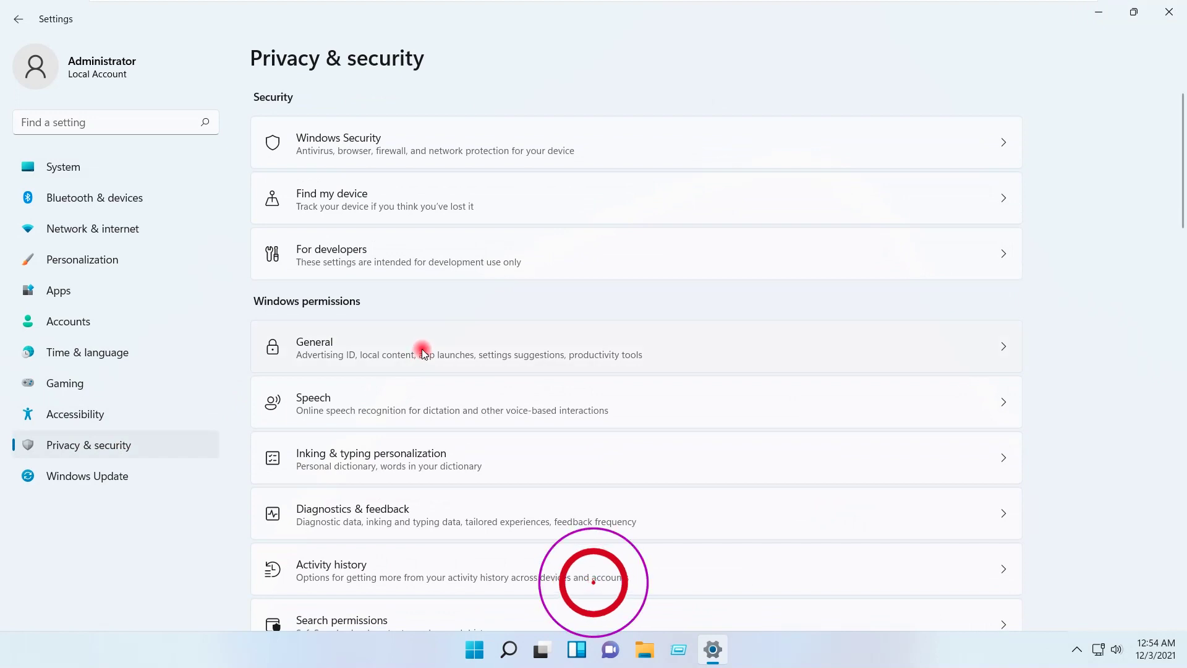
left_click(332, 256)
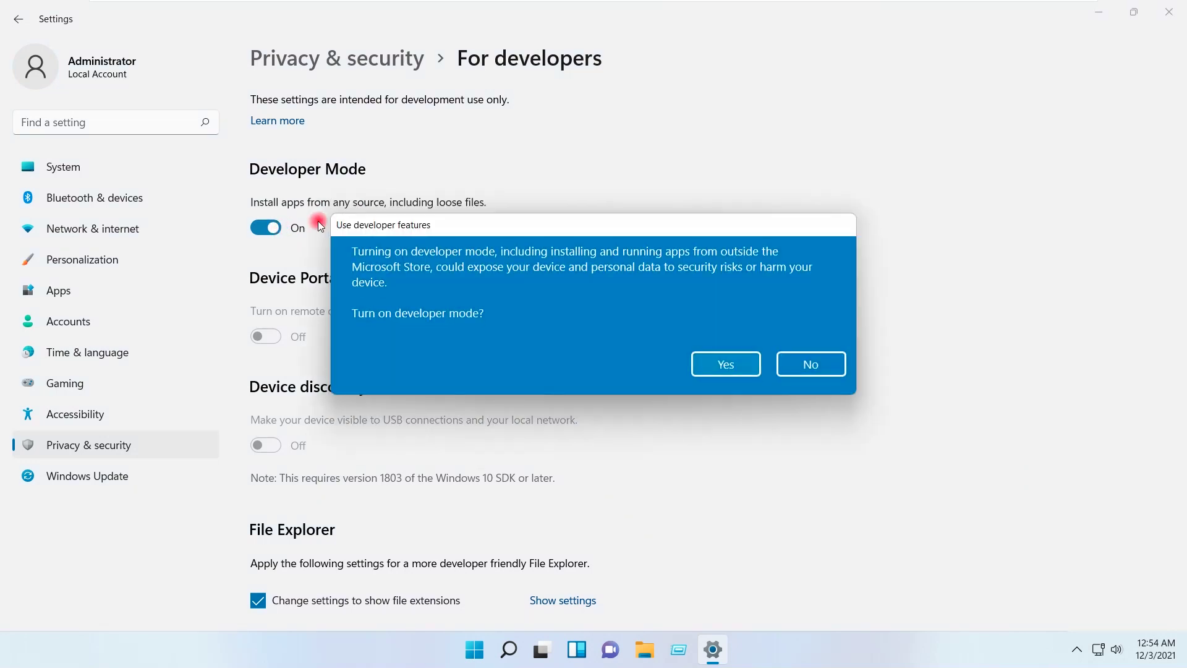
Step: Confirm Developer Mode on with Yes and close Settings back to the desktop
left_click(715, 362)
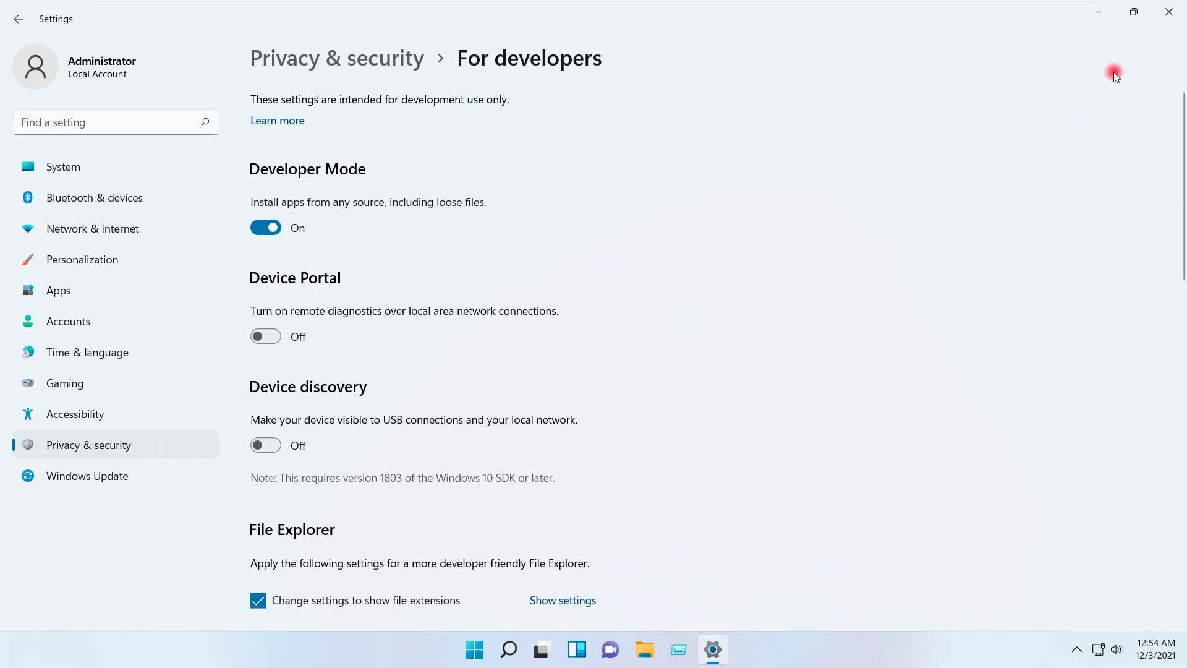
left_click(1171, 21)
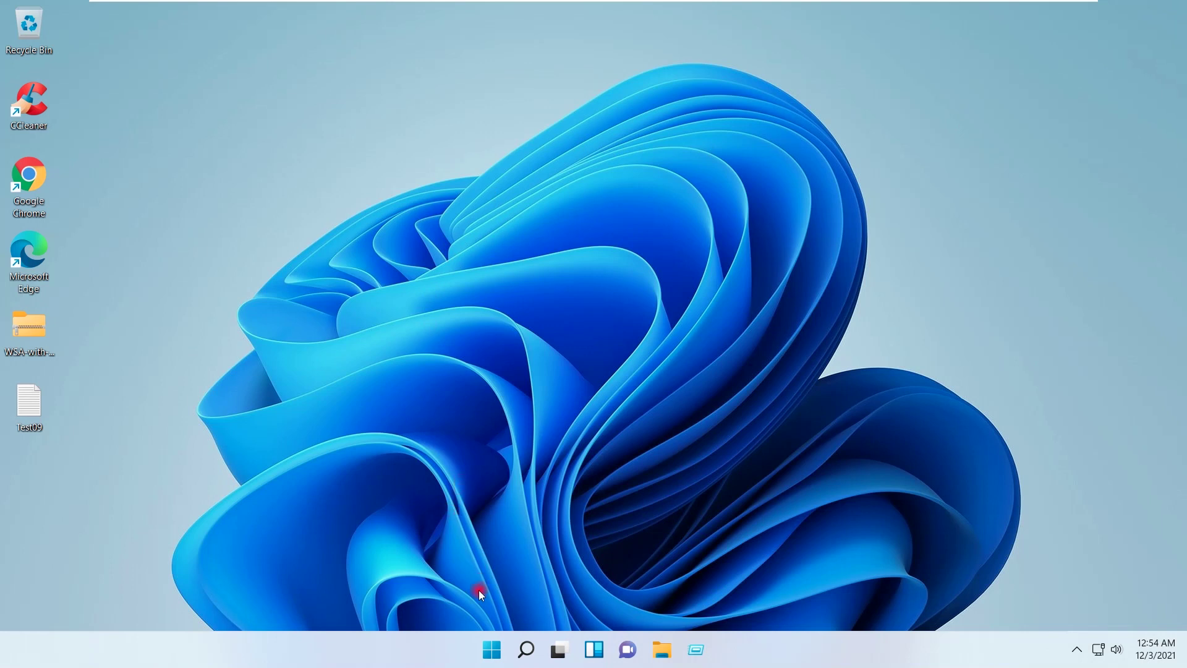
Step: Search Start for 'turn windows features on or off' and launch that result
left_click(493, 654)
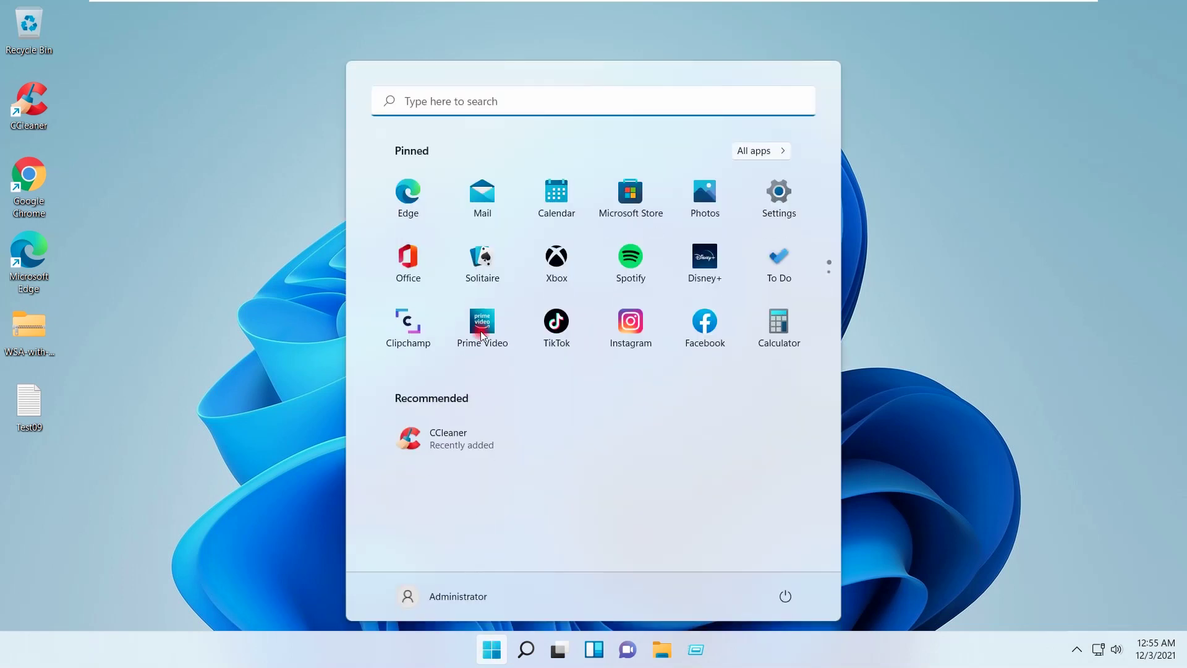
left_click(463, 101)
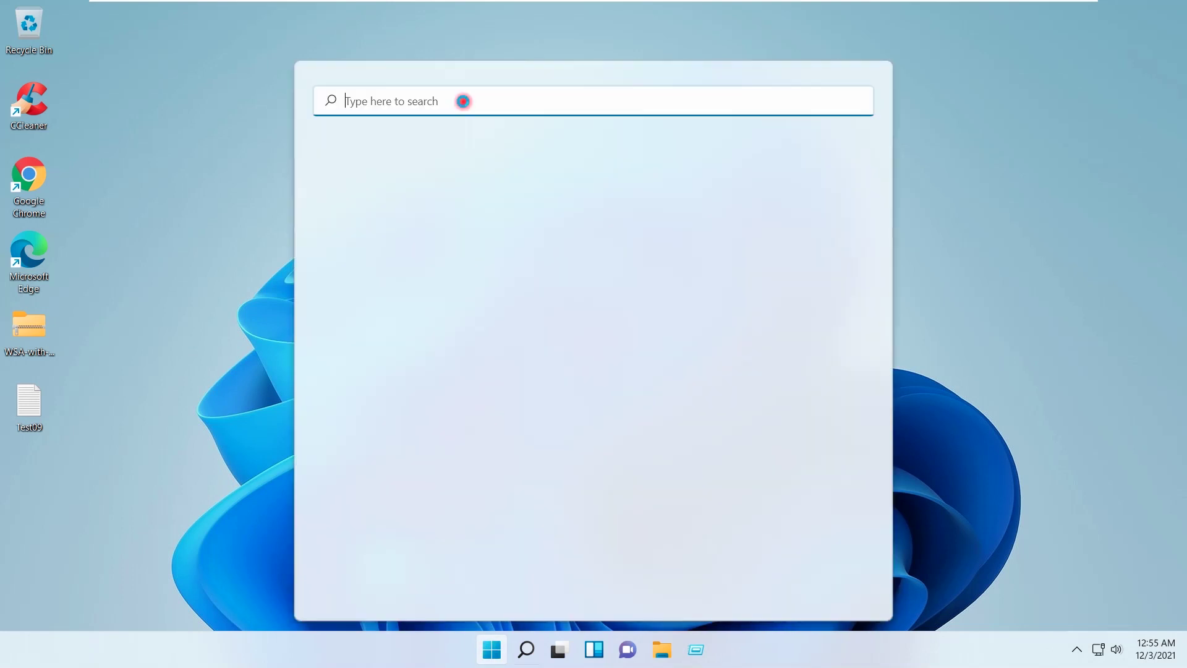
type("tur")
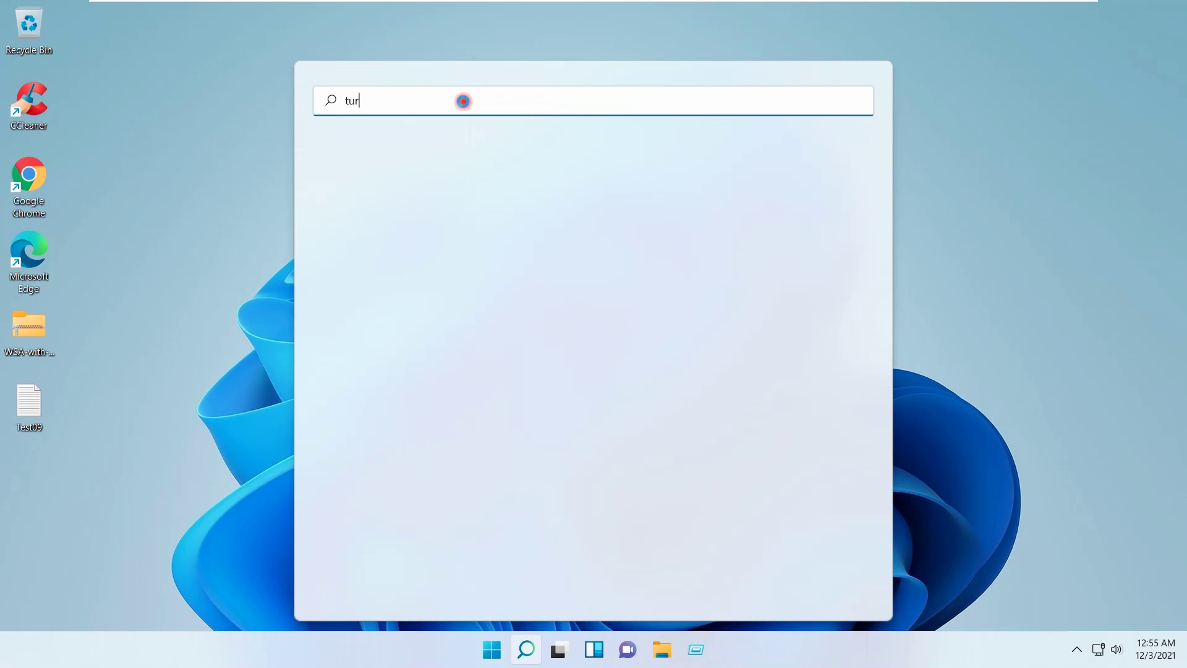
type("n")
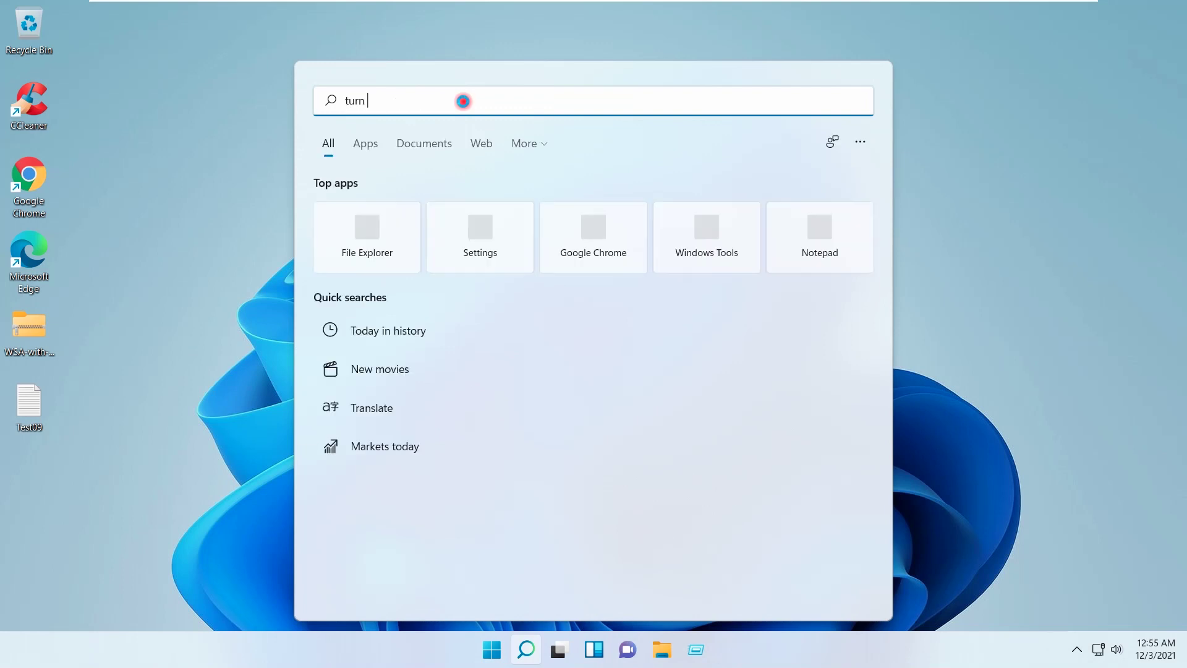
type(" win")
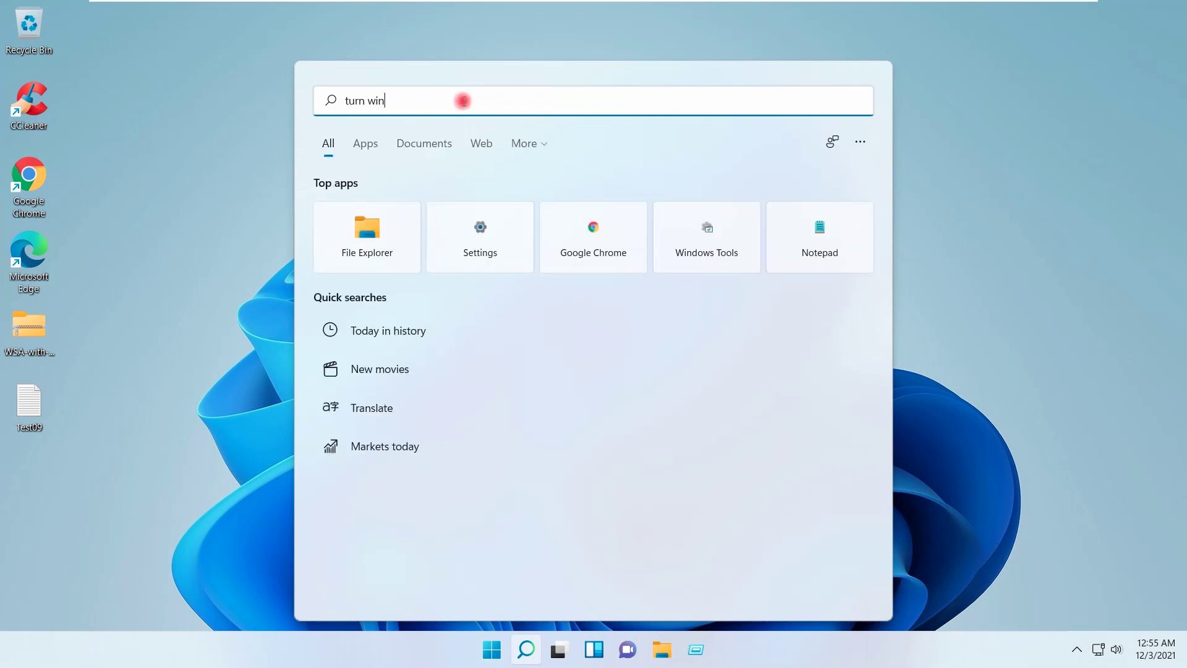
type("d")
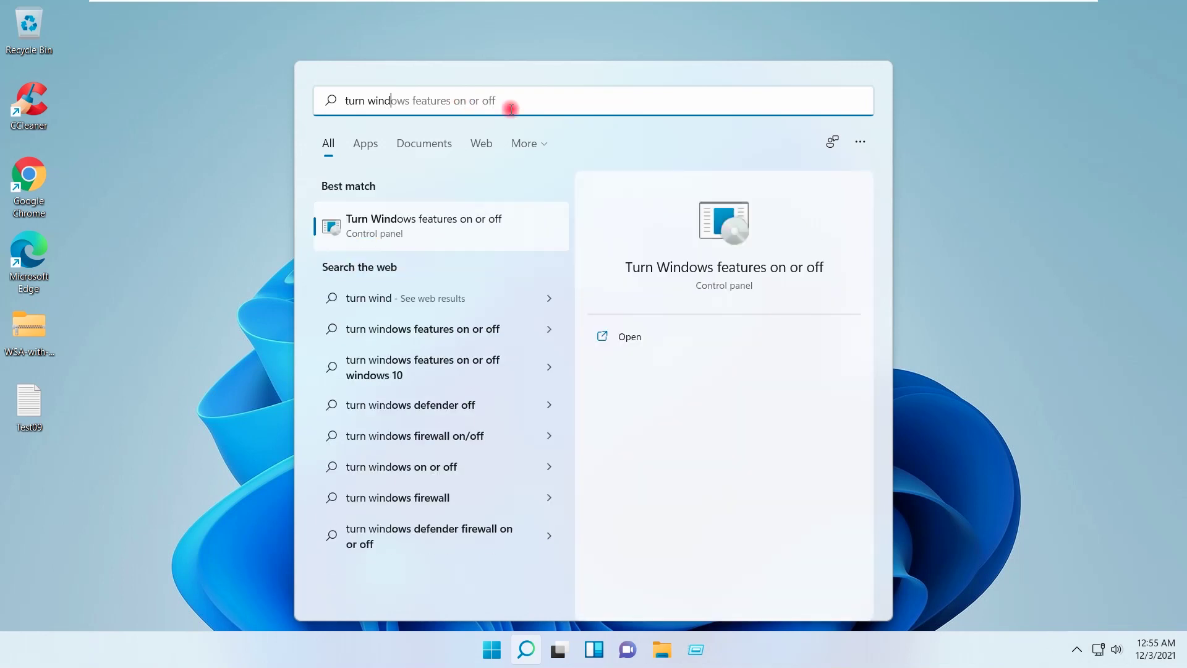
left_click(448, 220)
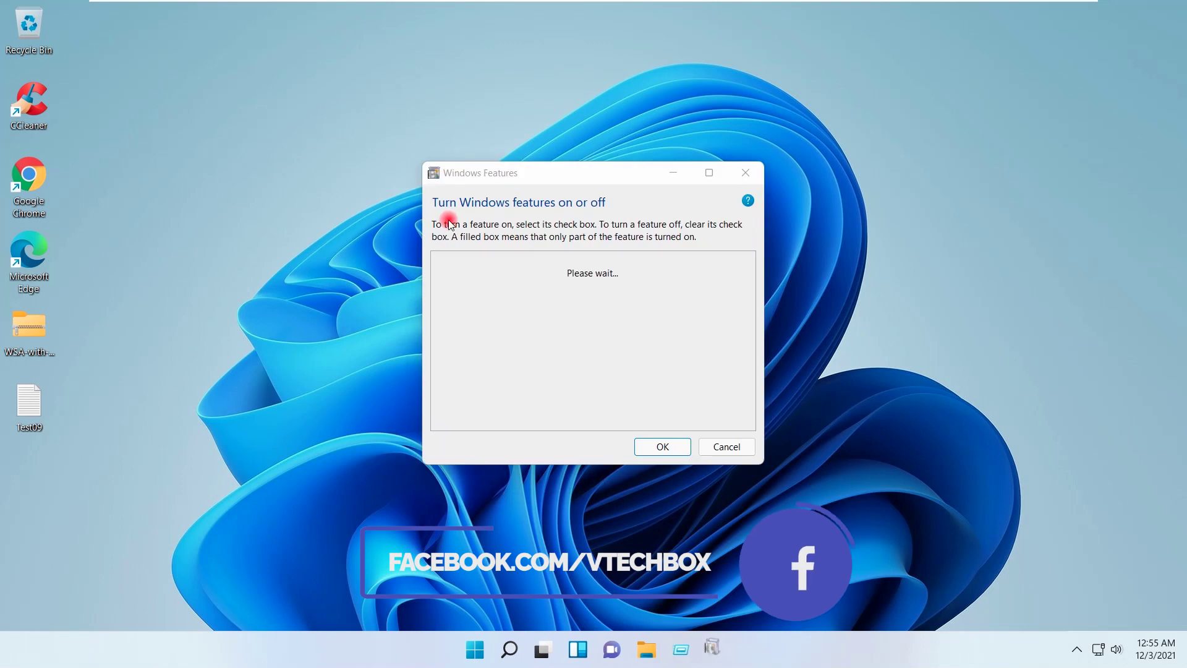
Step: Enable Virtual Machine Platform and Windows Hypervisor Platform and apply with OK
left_click_drag(522, 171, 464, 148)
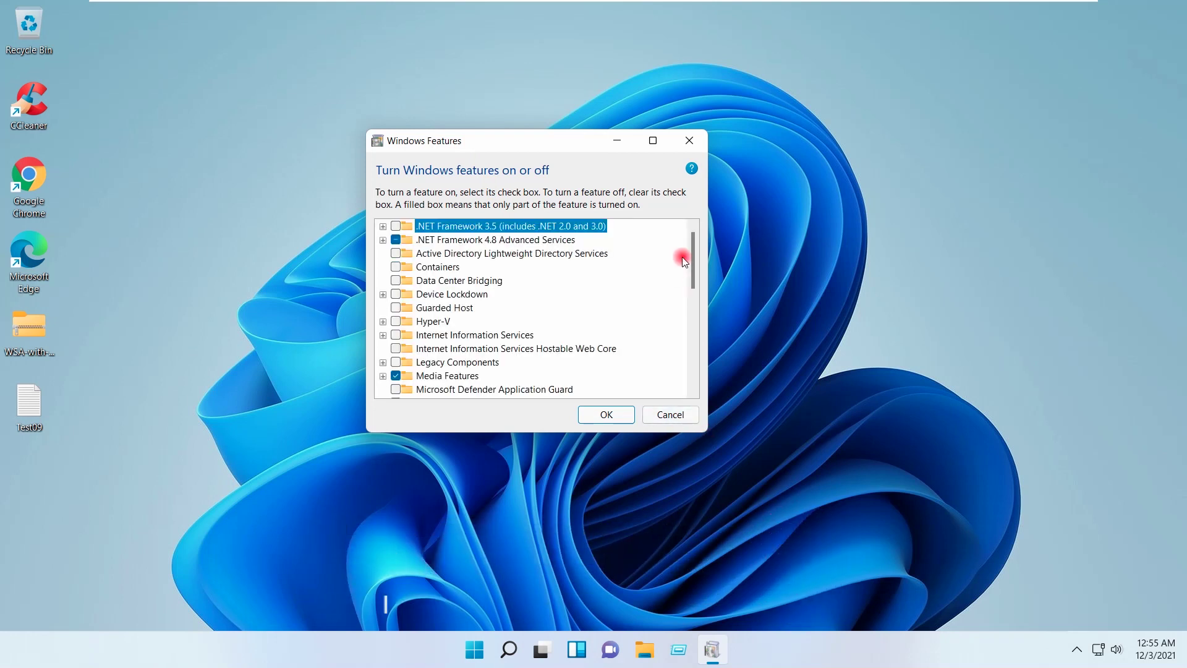
left_click_drag(693, 255, 688, 322)
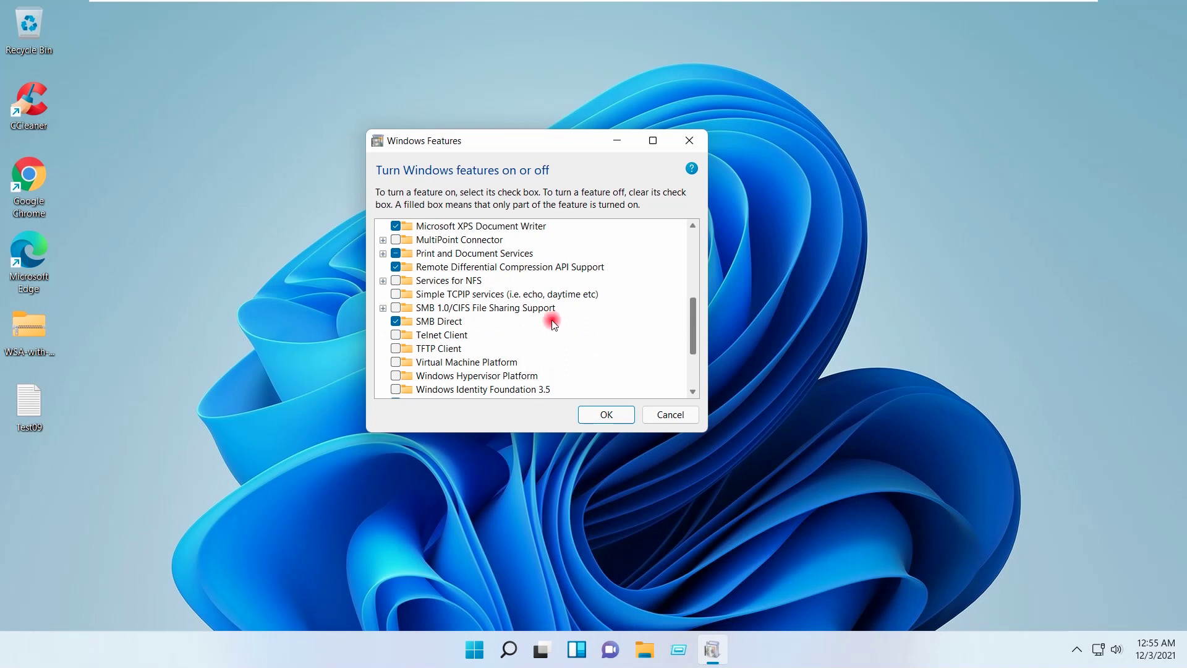
left_click(396, 364)
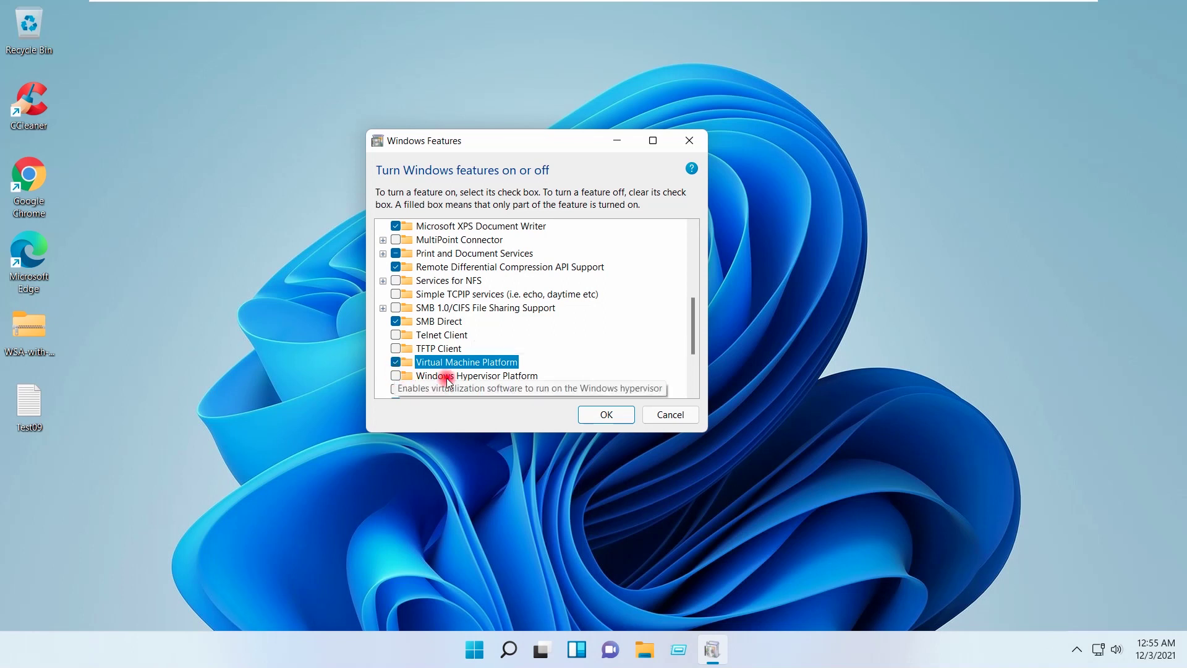
left_click(396, 375)
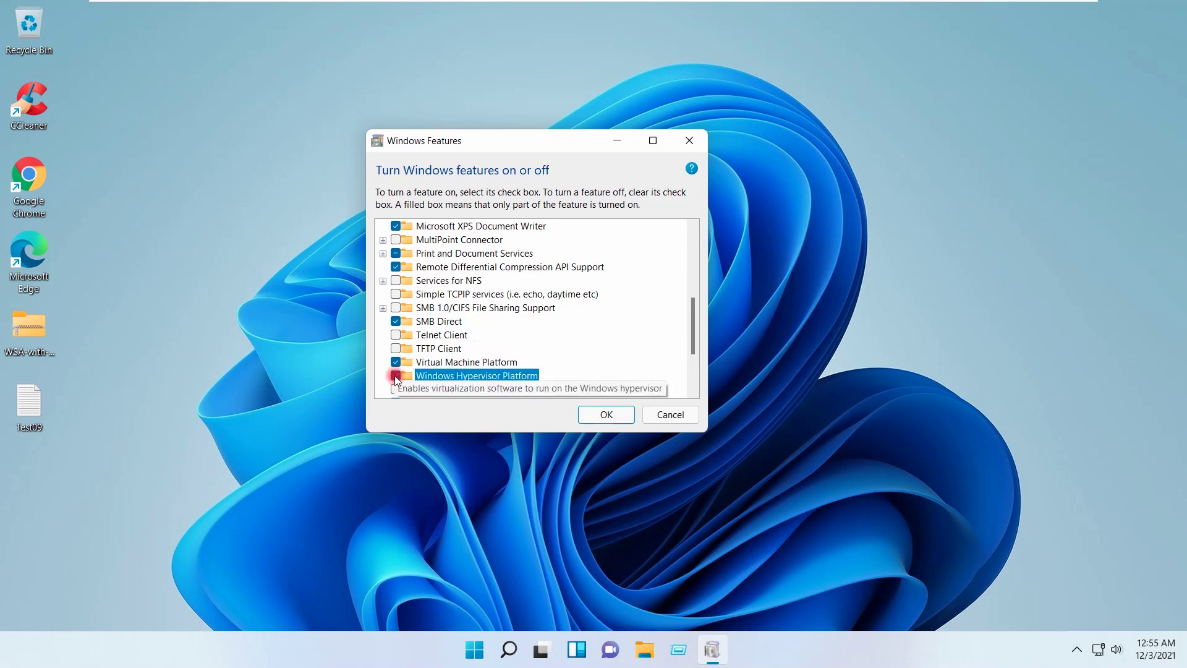
left_click(590, 415)
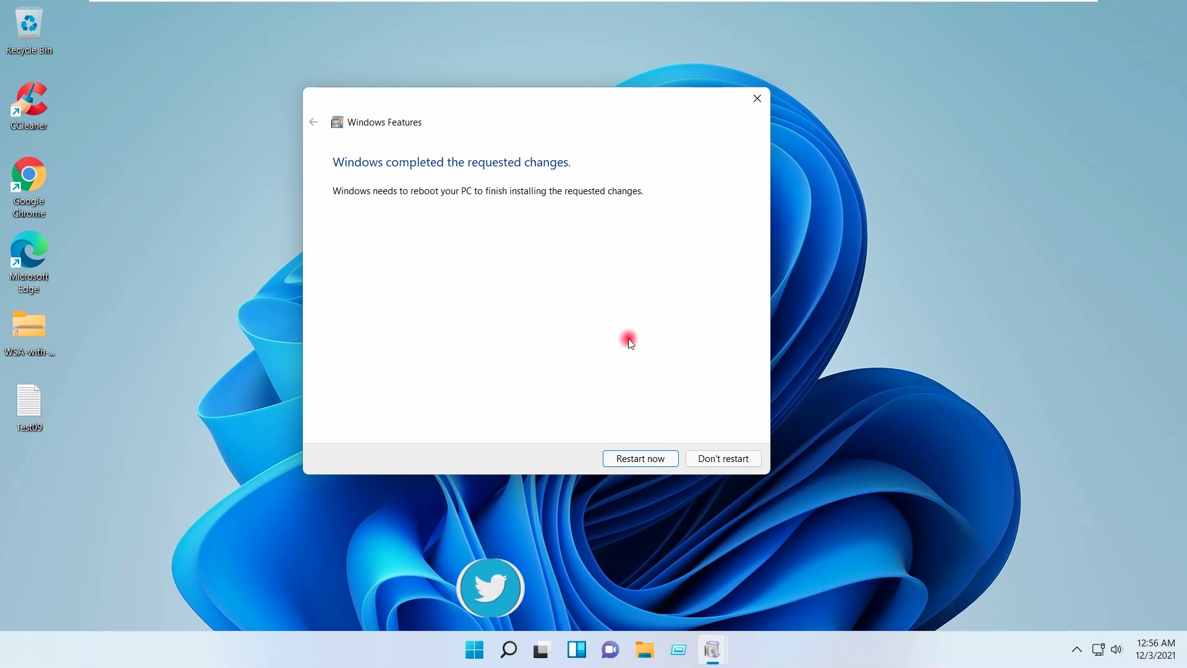
Step: Choose Restart now so the PC reboots to finish installing the features
left_click_drag(475, 109, 505, 105)
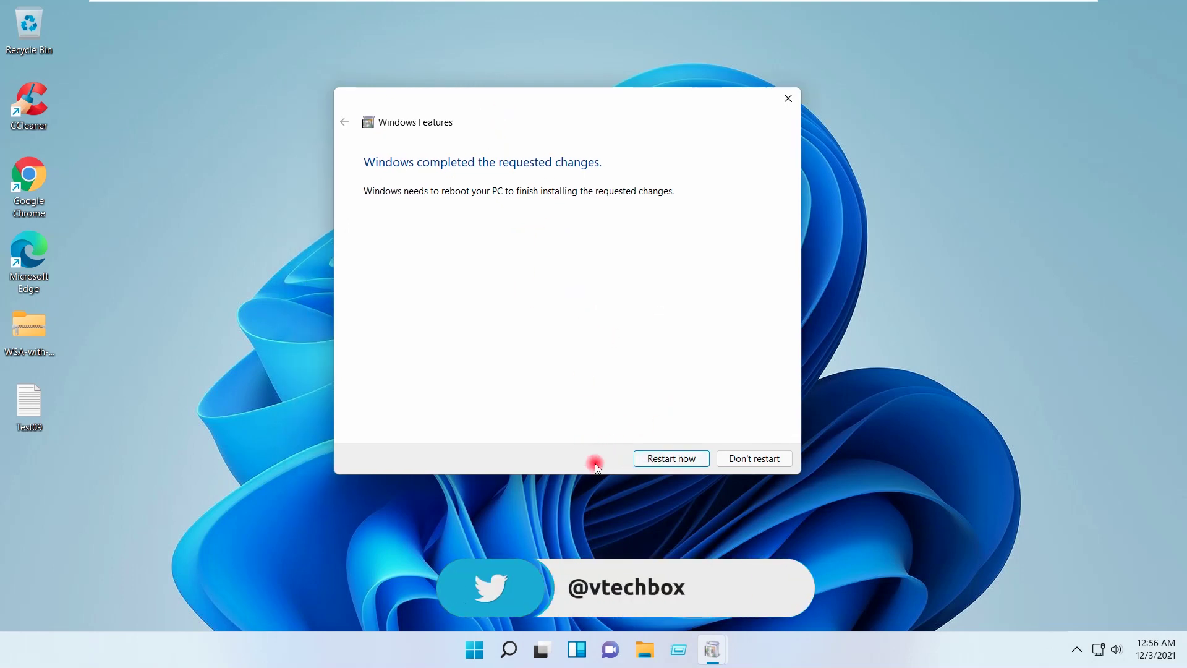
left_click(649, 461)
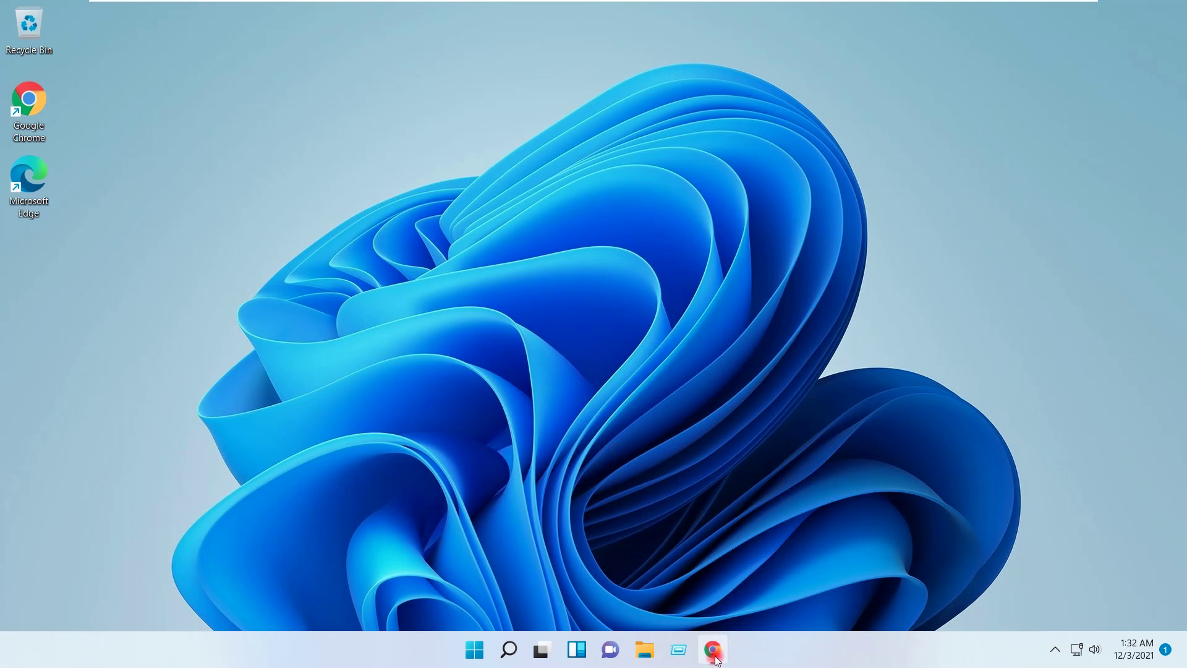
Step: Extract the downloaded WSA-with-magisk-GApps archive into a desktop folder
left_click(711, 650)
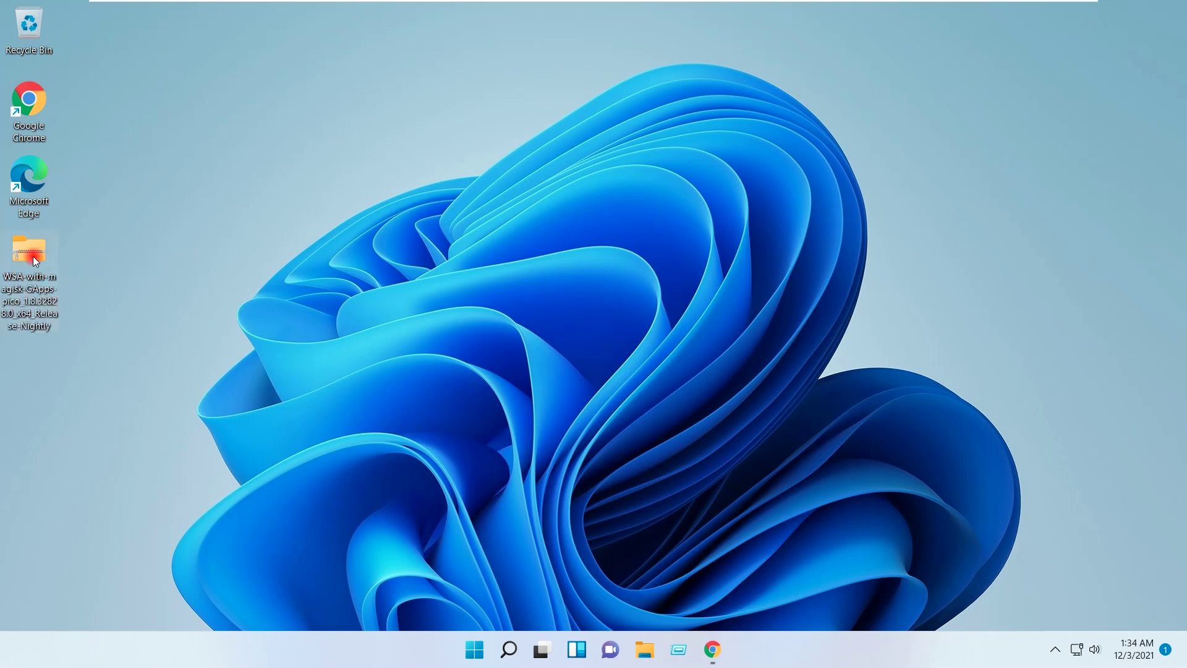
double_click(32, 256)
right_click(33, 257)
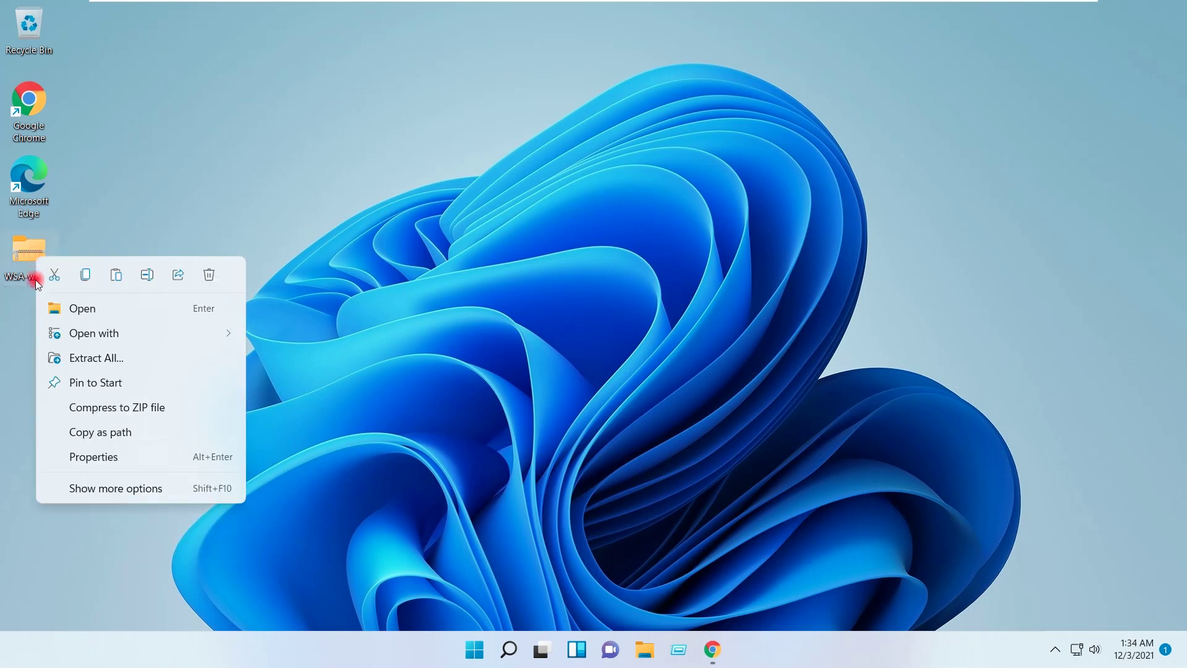
left_click(81, 355)
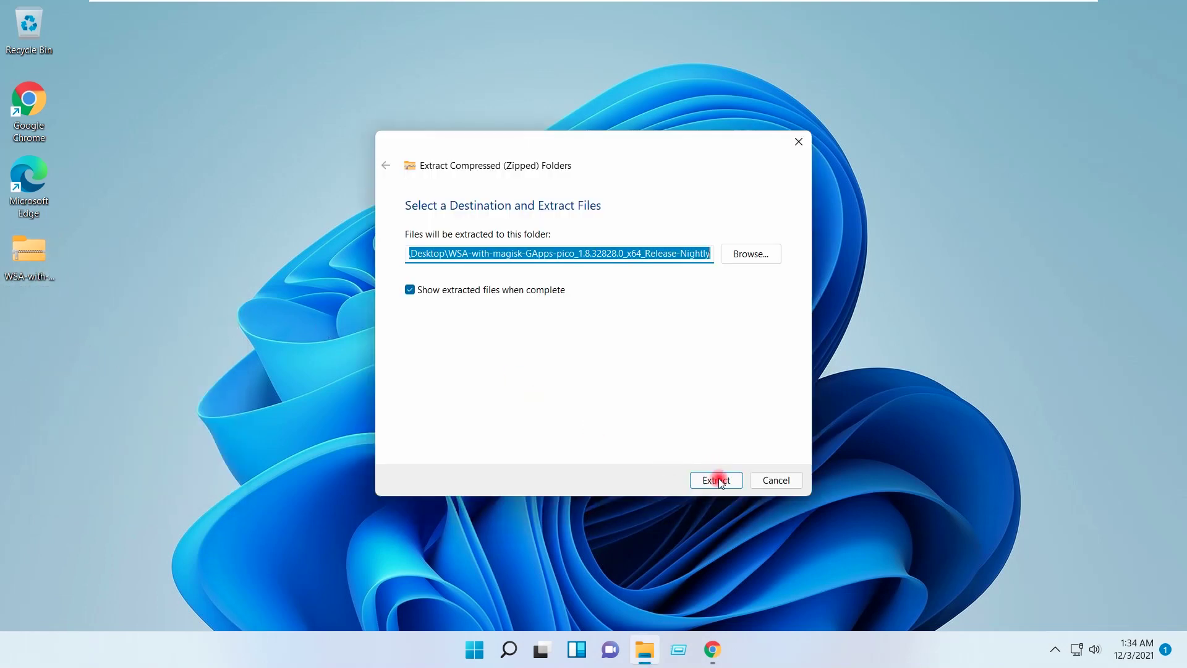
left_click(717, 480)
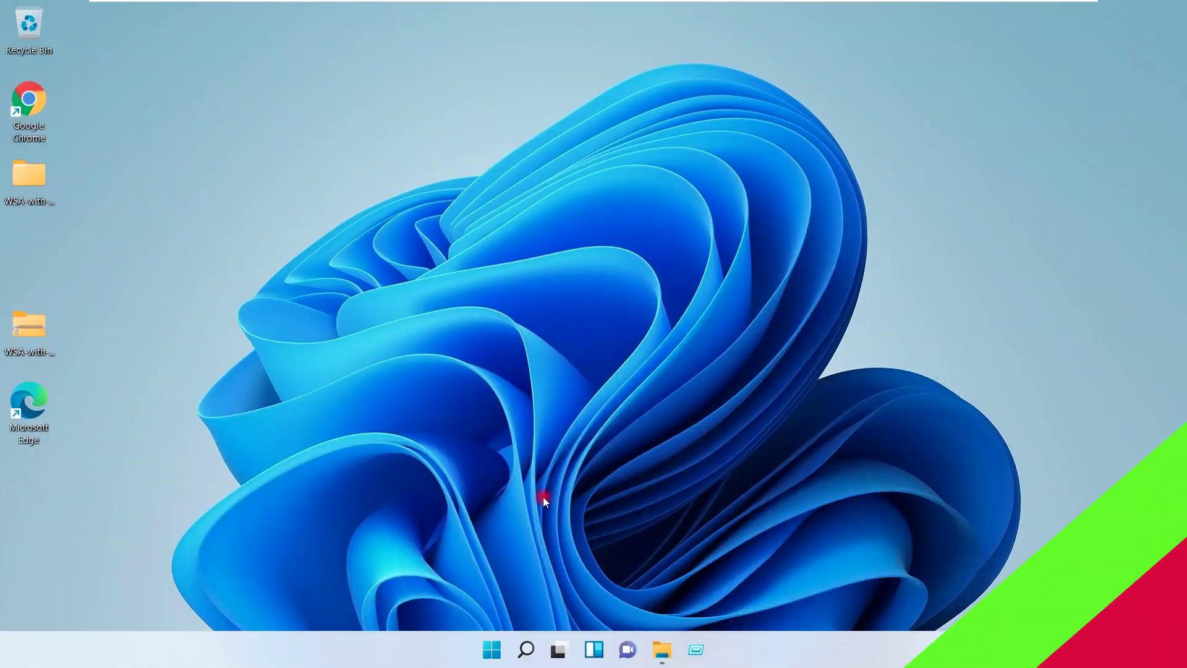
Step: Run the Install script from the extracted folder with Run with PowerShell
left_click(662, 651)
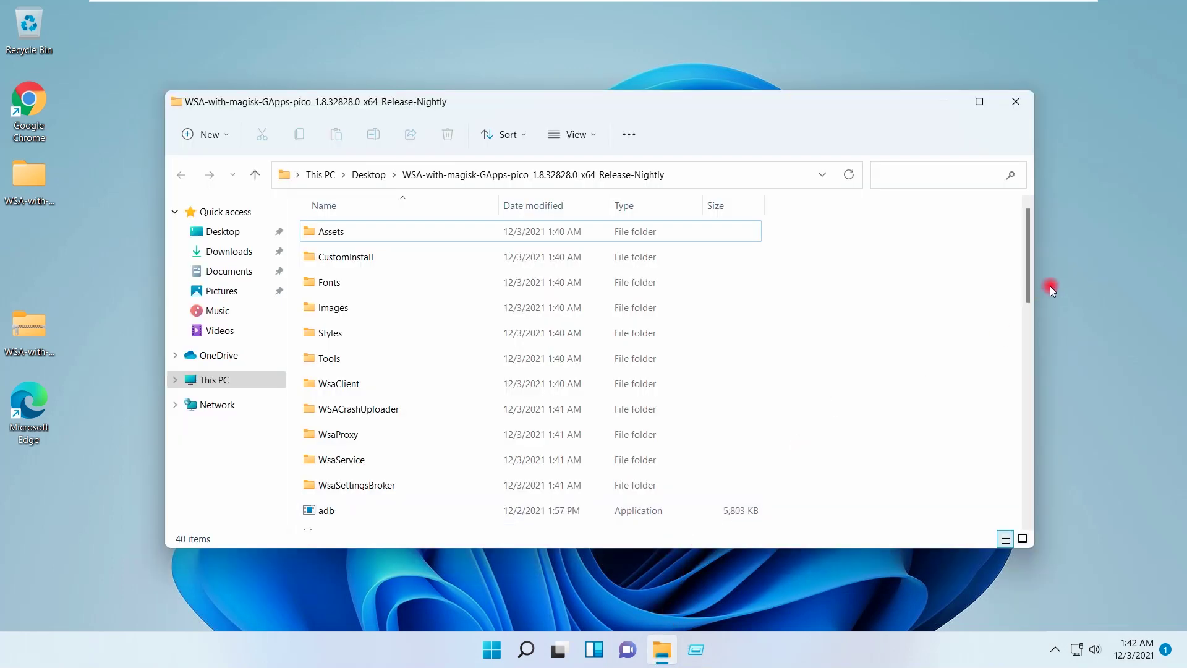
left_click_drag(1032, 279, 1033, 394)
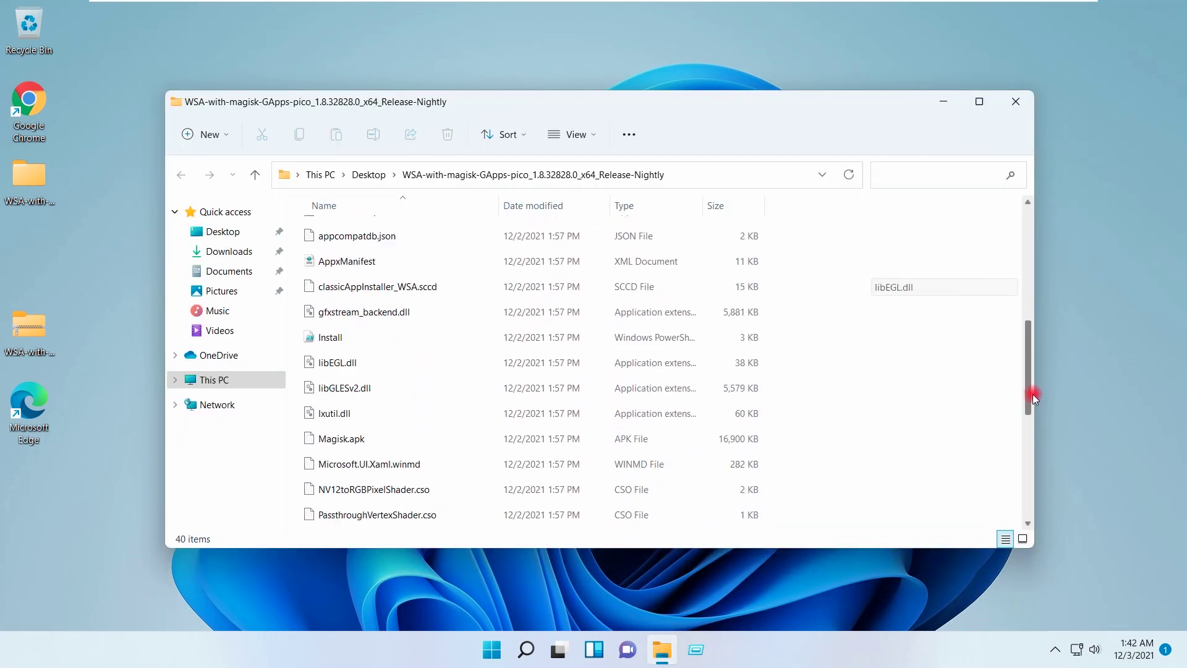
left_click(343, 308)
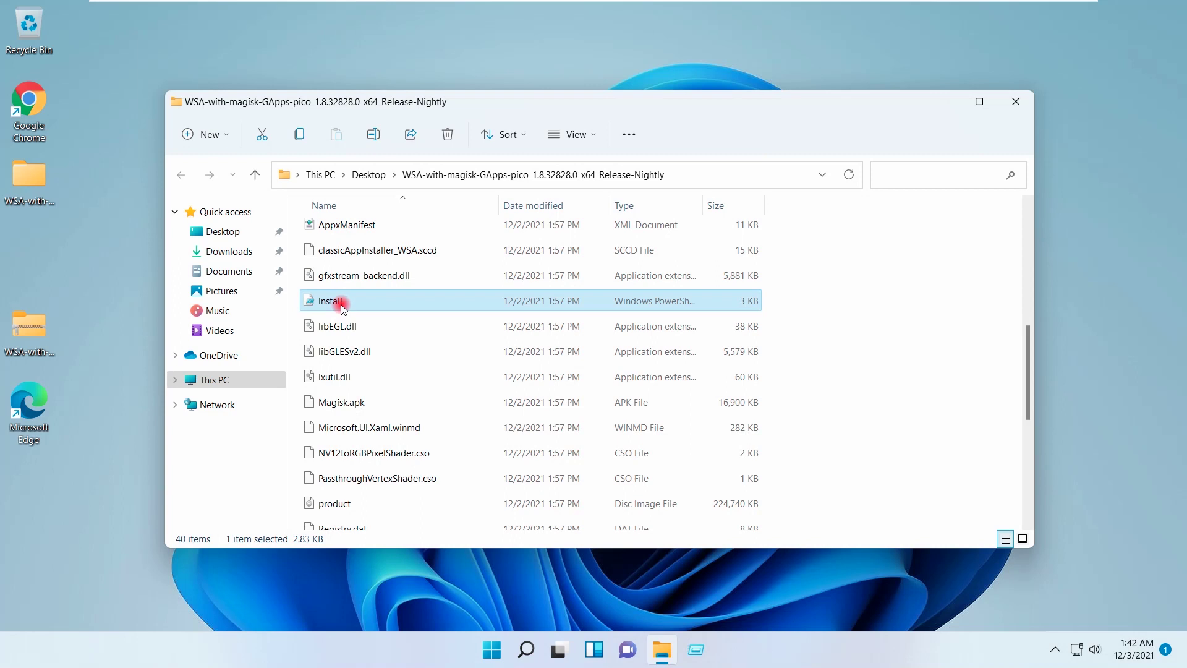
right_click(342, 306)
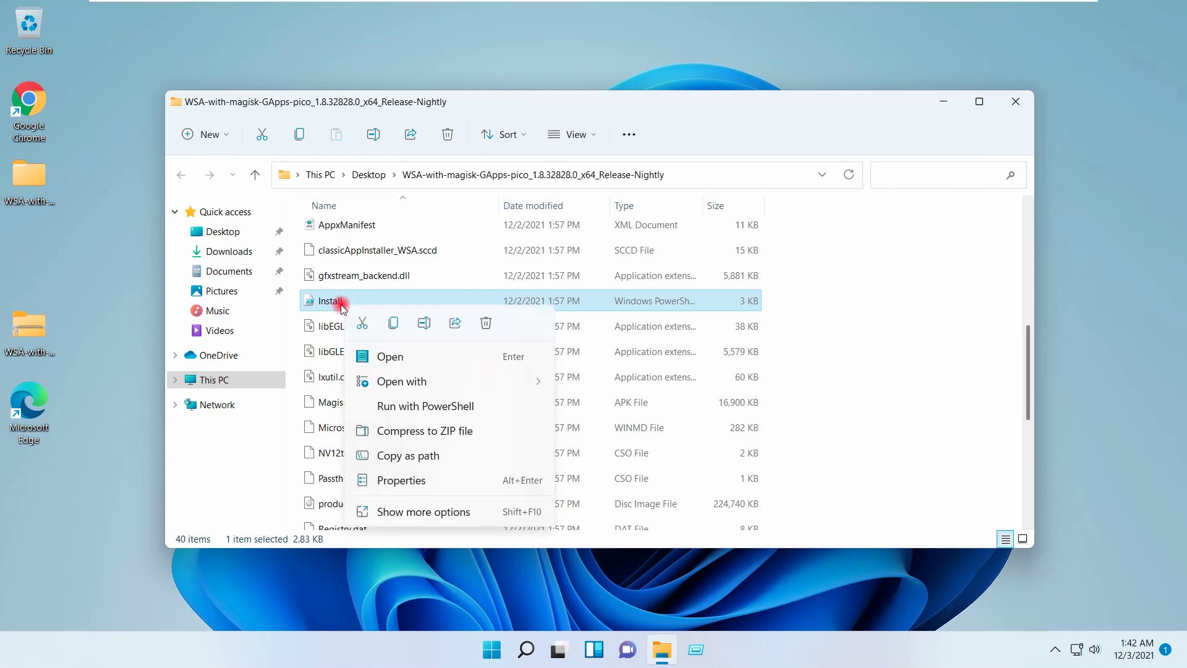
left_click(401, 411)
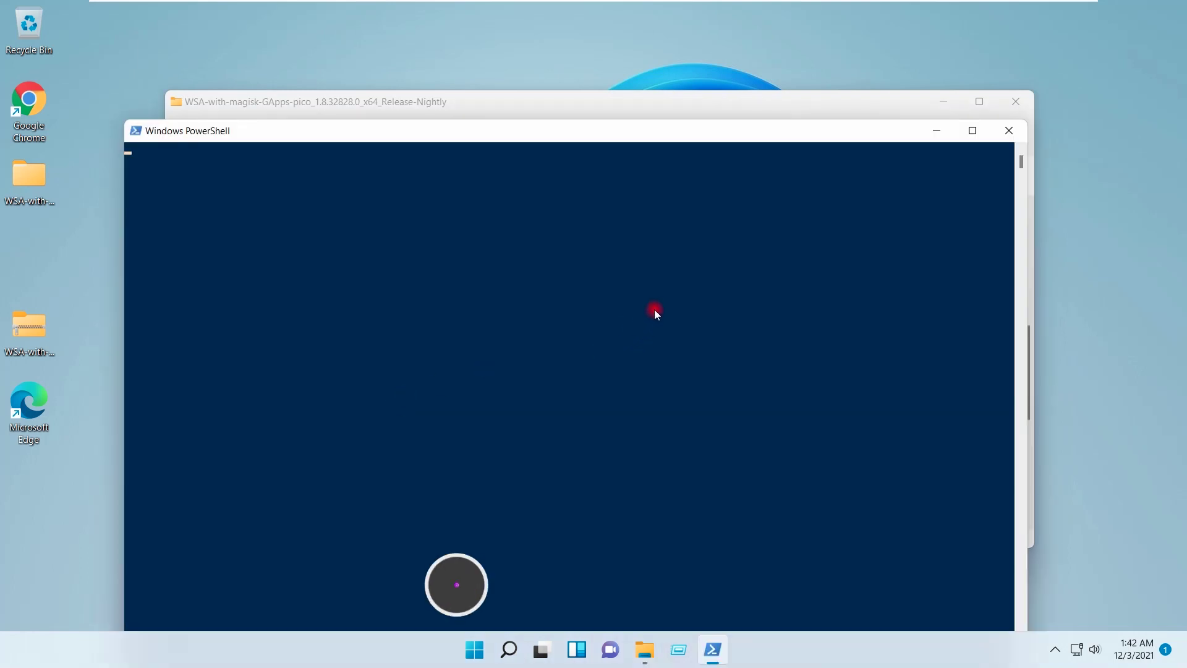
Step: Answer A (Yes to All) at the execution policy prompt so the installer deploys WSA
left_click(942, 100)
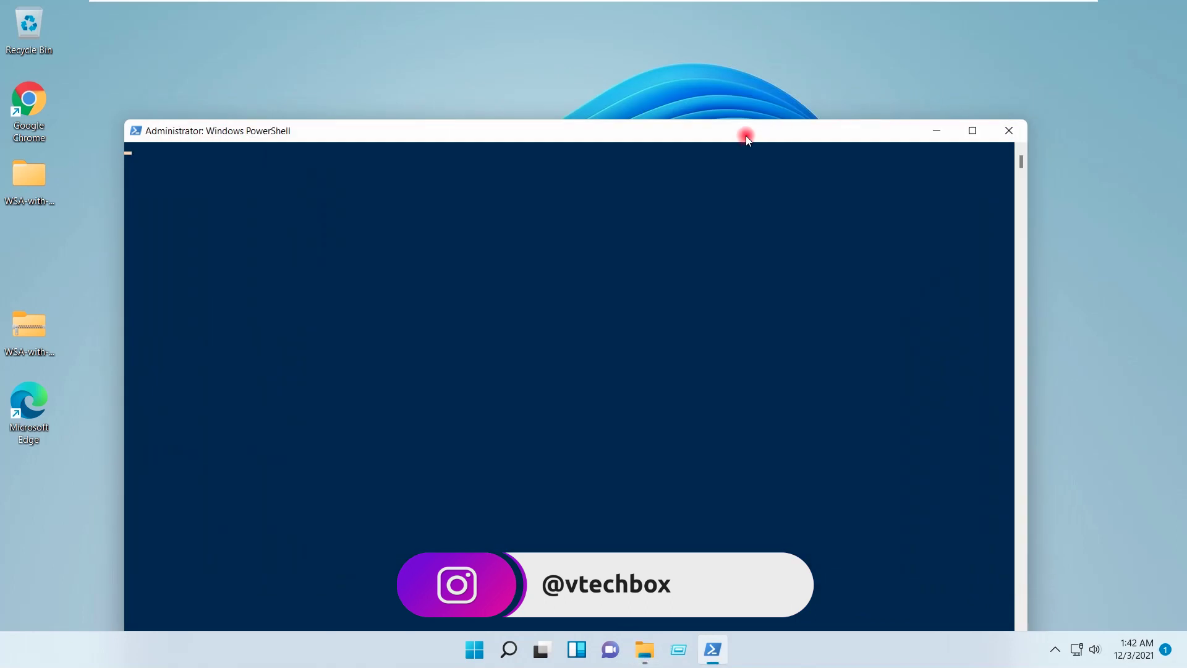
left_click_drag(745, 134, 751, 79)
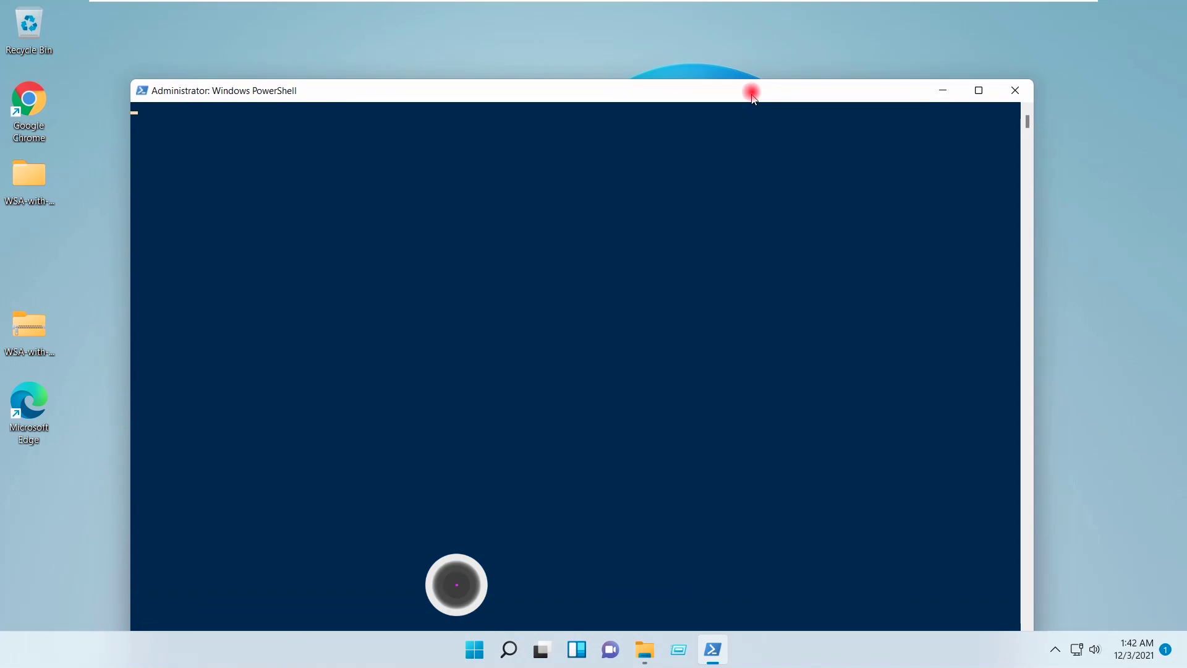
left_click_drag(751, 78, 754, 46)
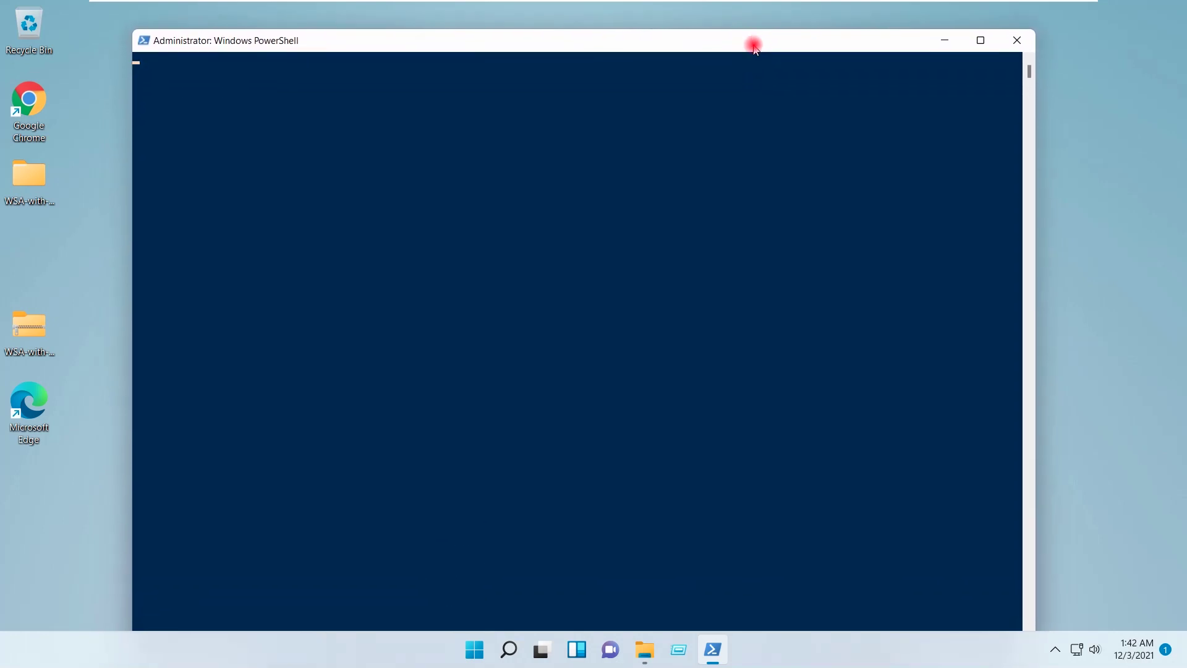
left_click(799, 120)
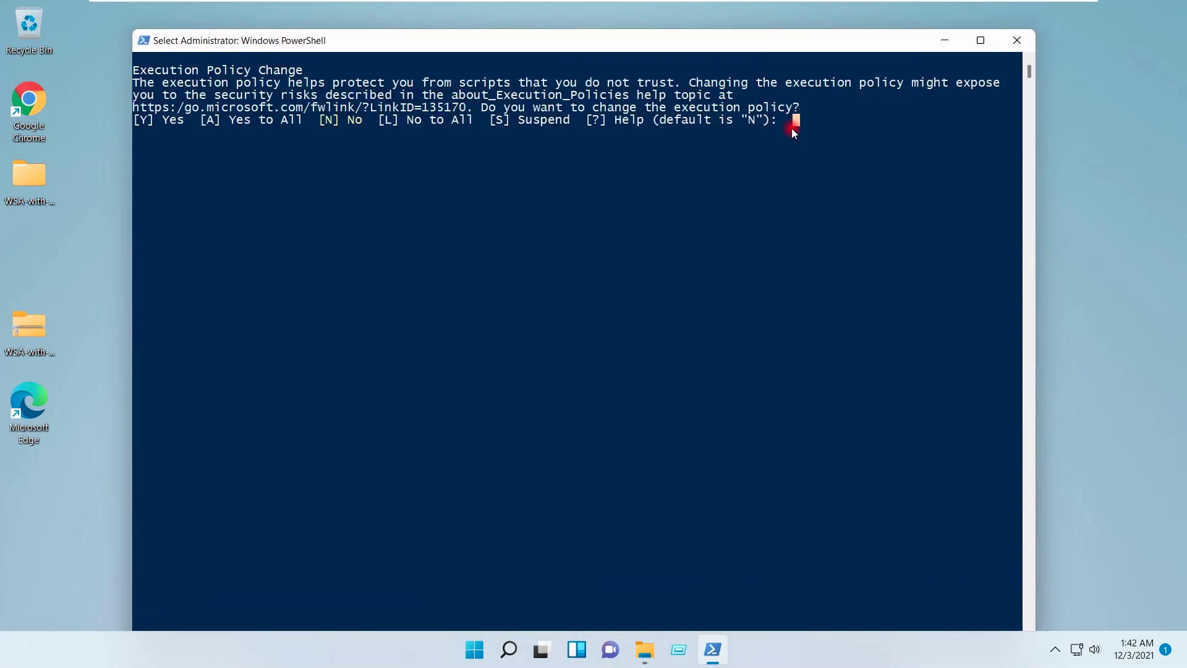
type("a")
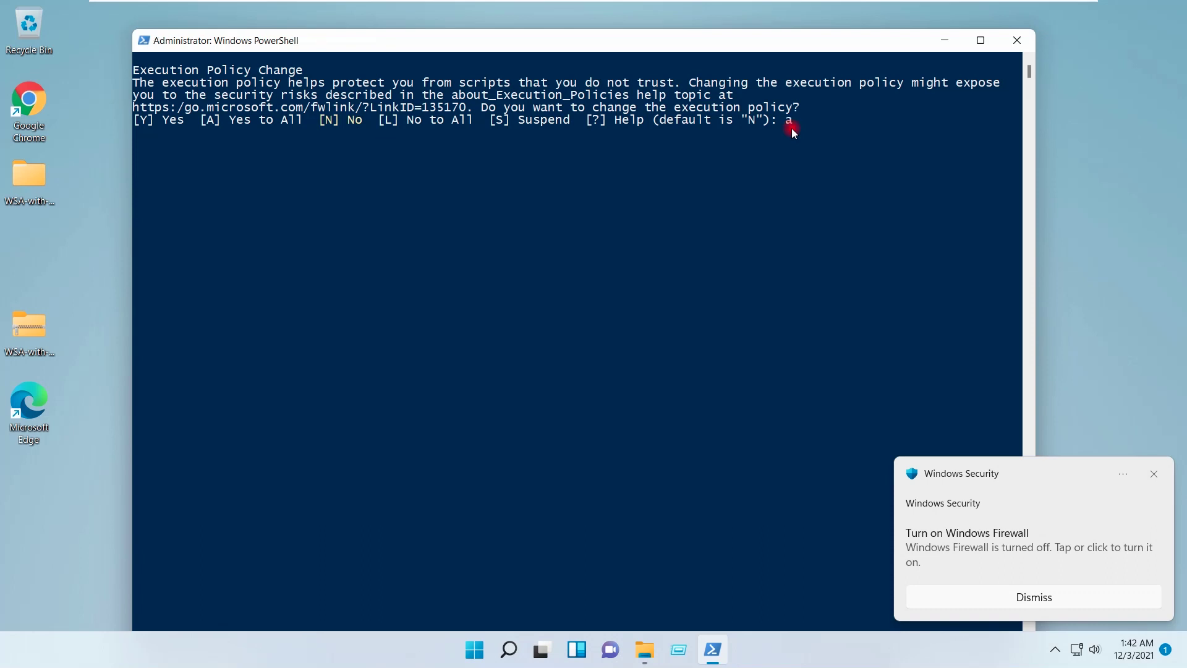
key("Return")
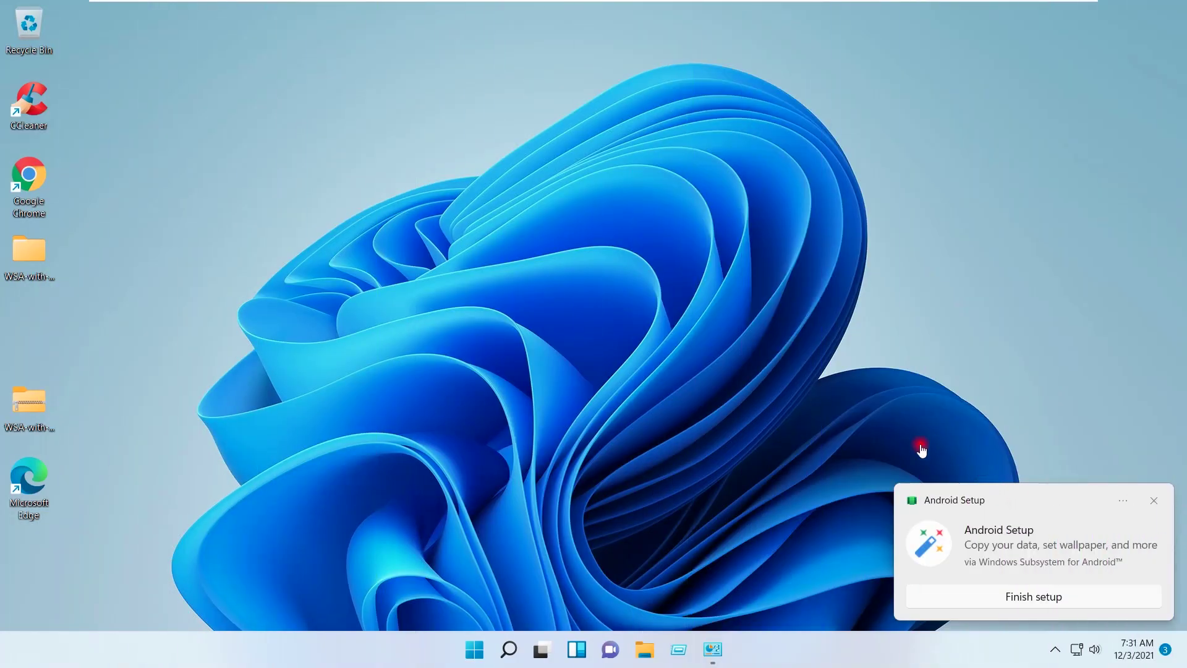
Step: Finish the Android Setup notification and launch Windows Subsystem for Android Settings from Start
left_click(1001, 586)
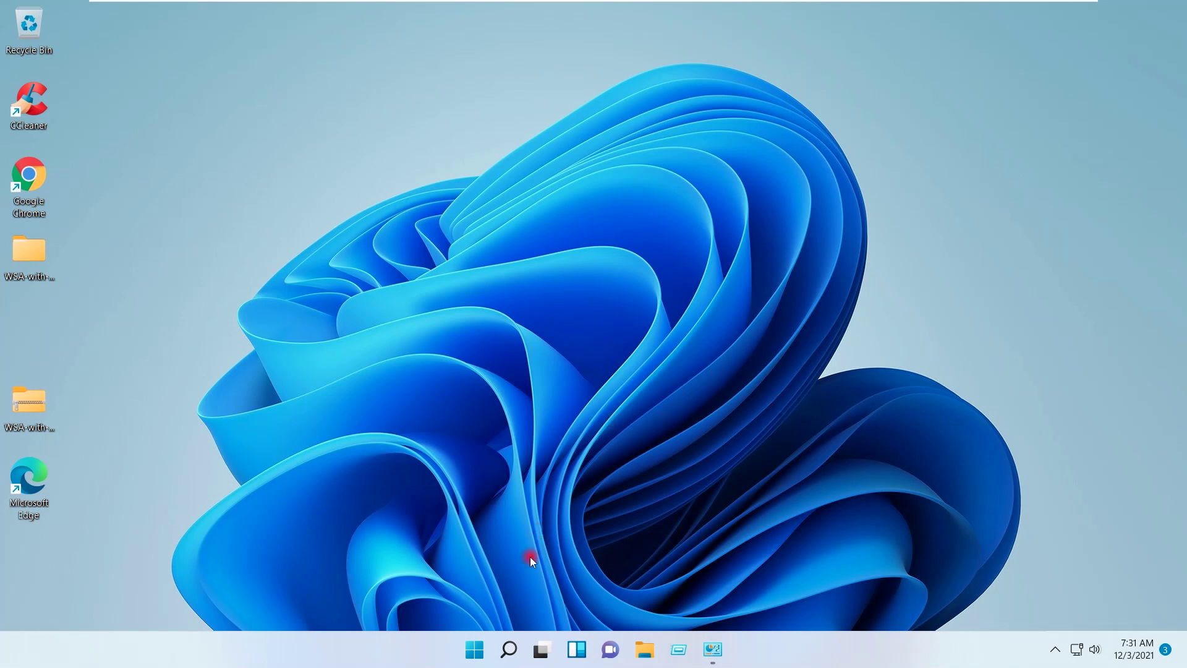
left_click(477, 657)
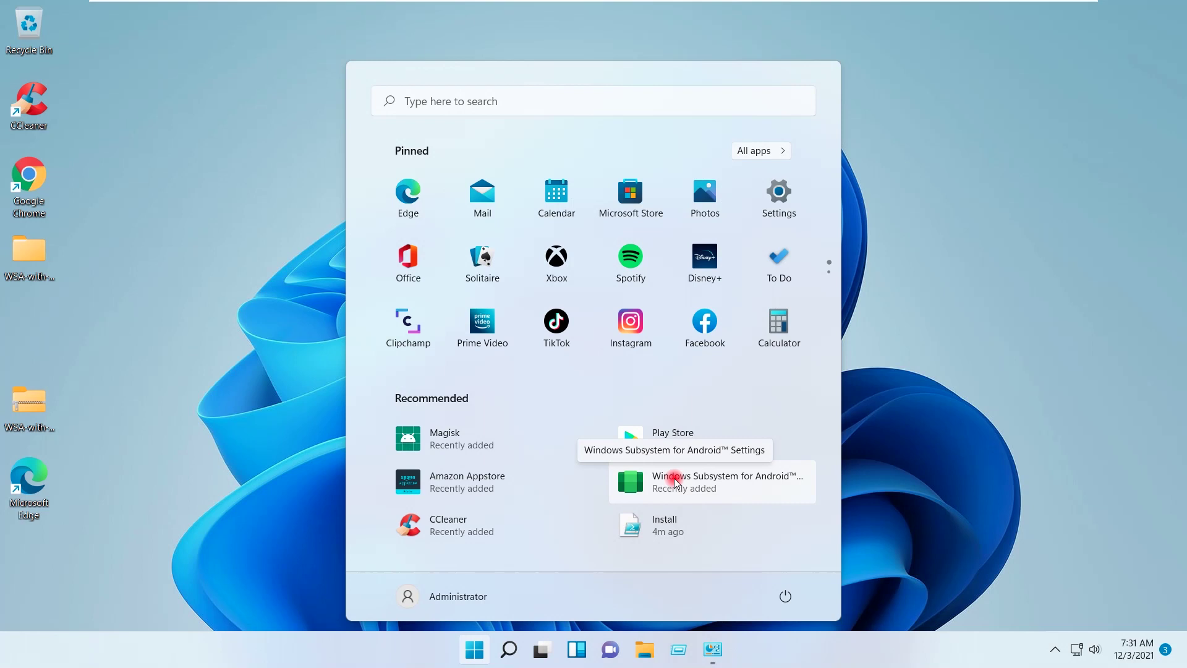
left_click(675, 478)
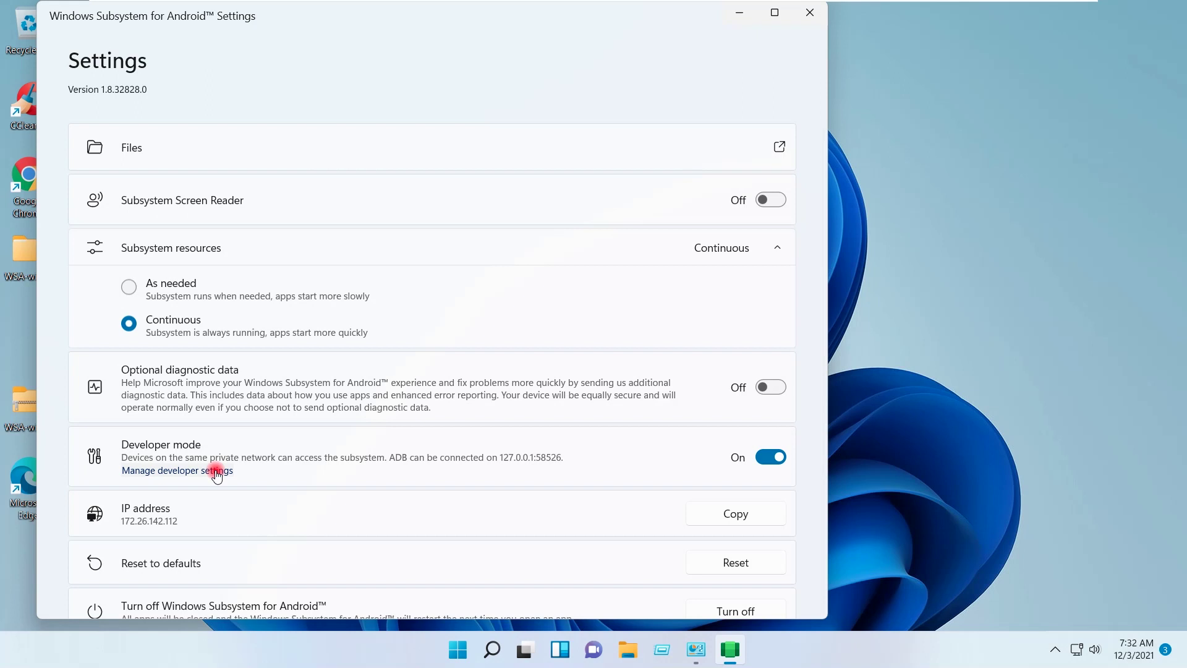
Step: View Manage developer settings, then close Developer options and the subsystem Settings window
left_click(216, 472)
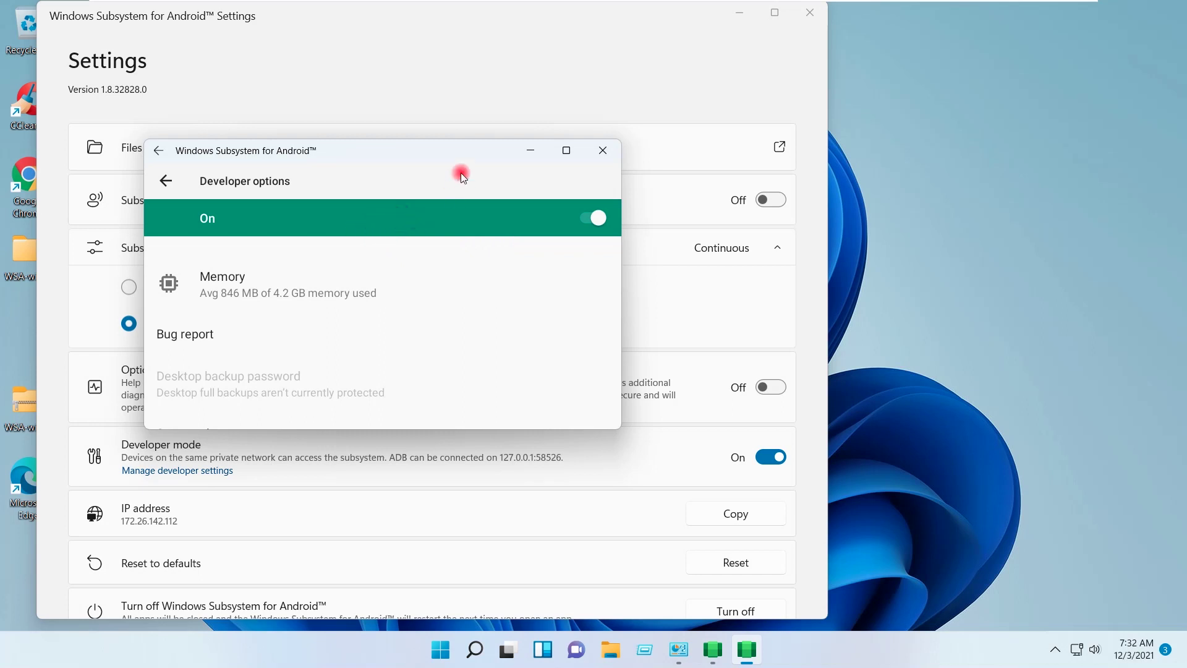
left_click(603, 153)
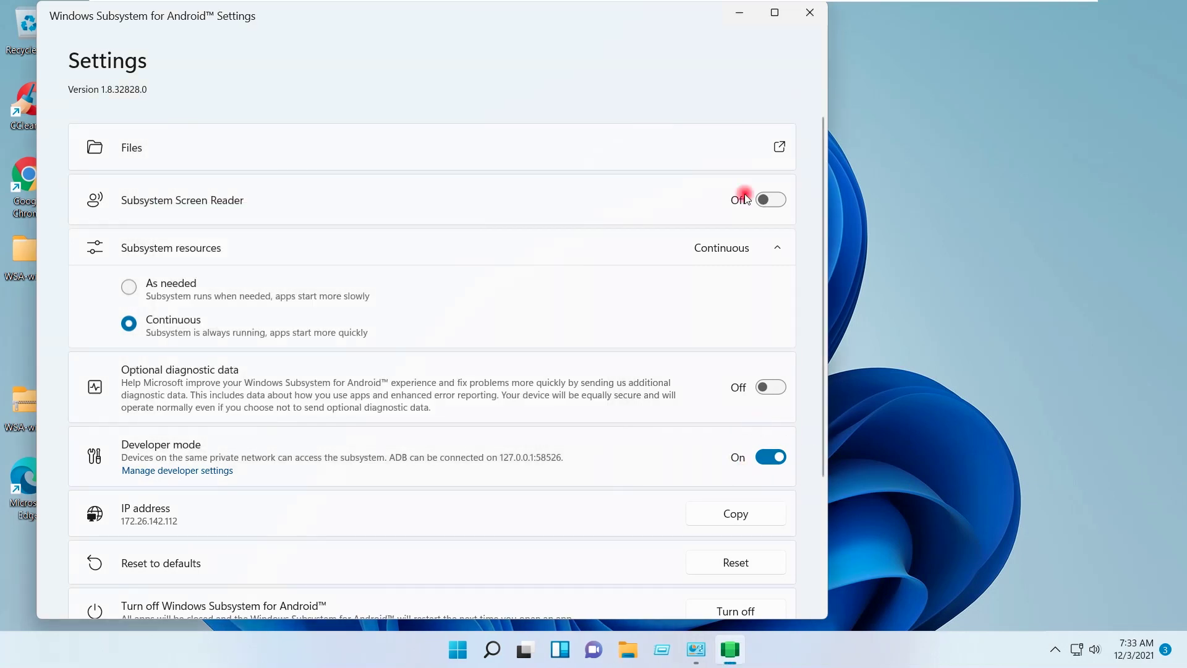
left_click(805, 12)
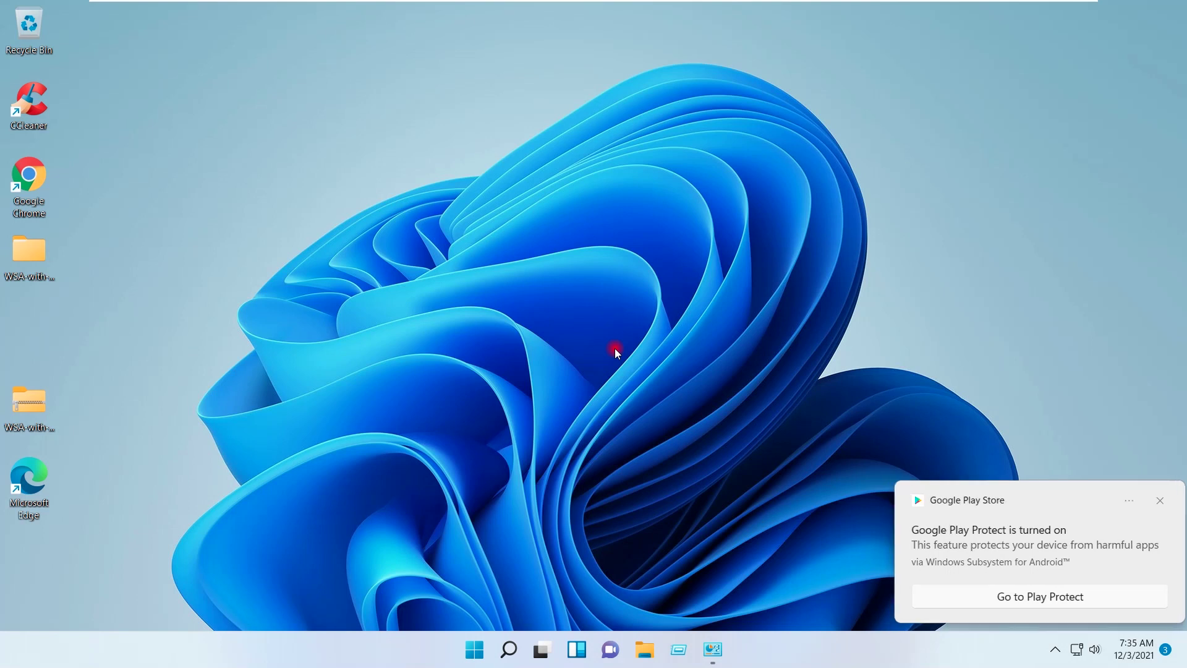
Step: Launch Play Store from Start's Recommended list and maximize its window
left_click(477, 653)
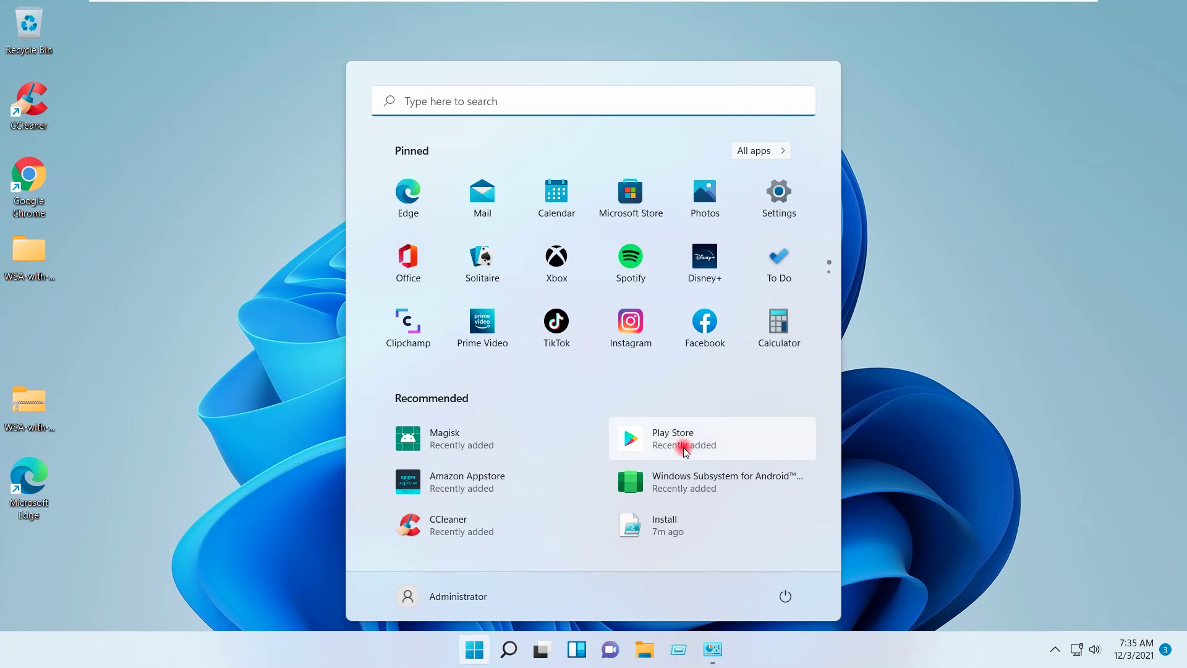
left_click(684, 447)
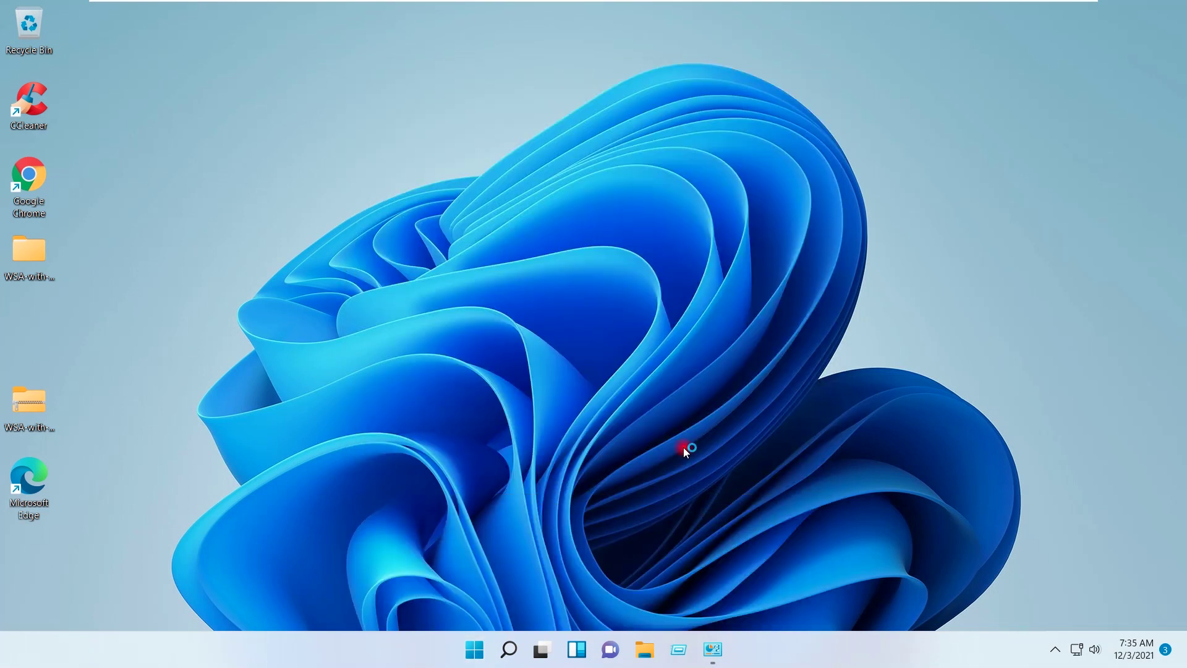
left_click(486, 73)
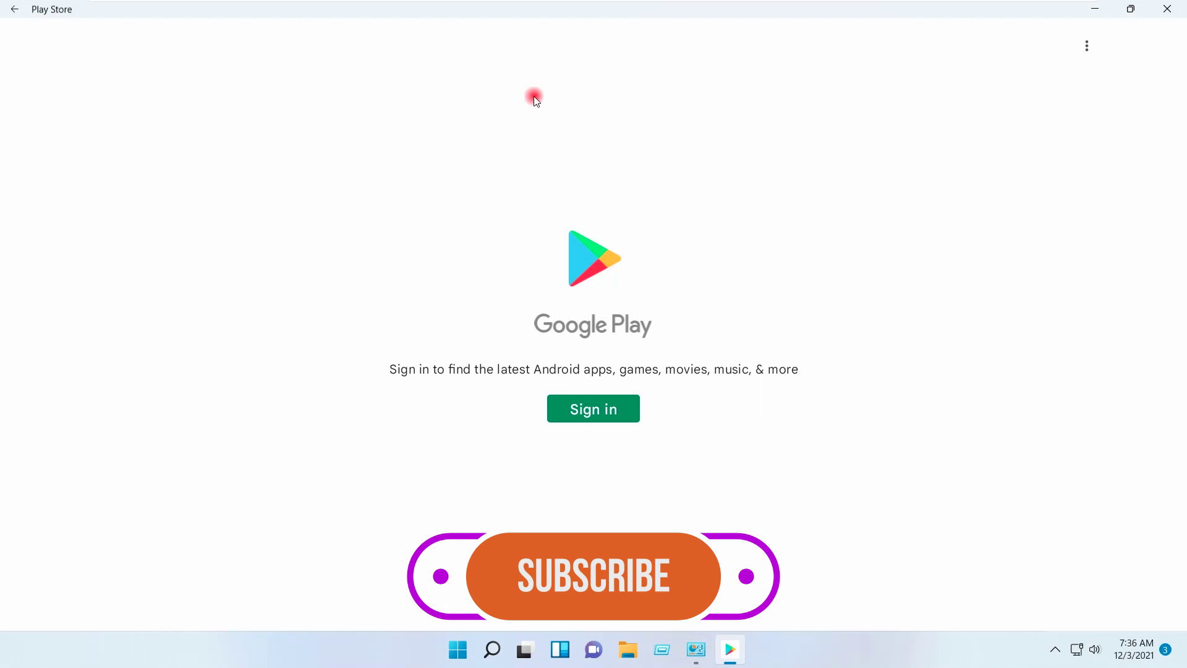
Step: Sign in with the Google account email and password and accept with I agree
left_click(598, 408)
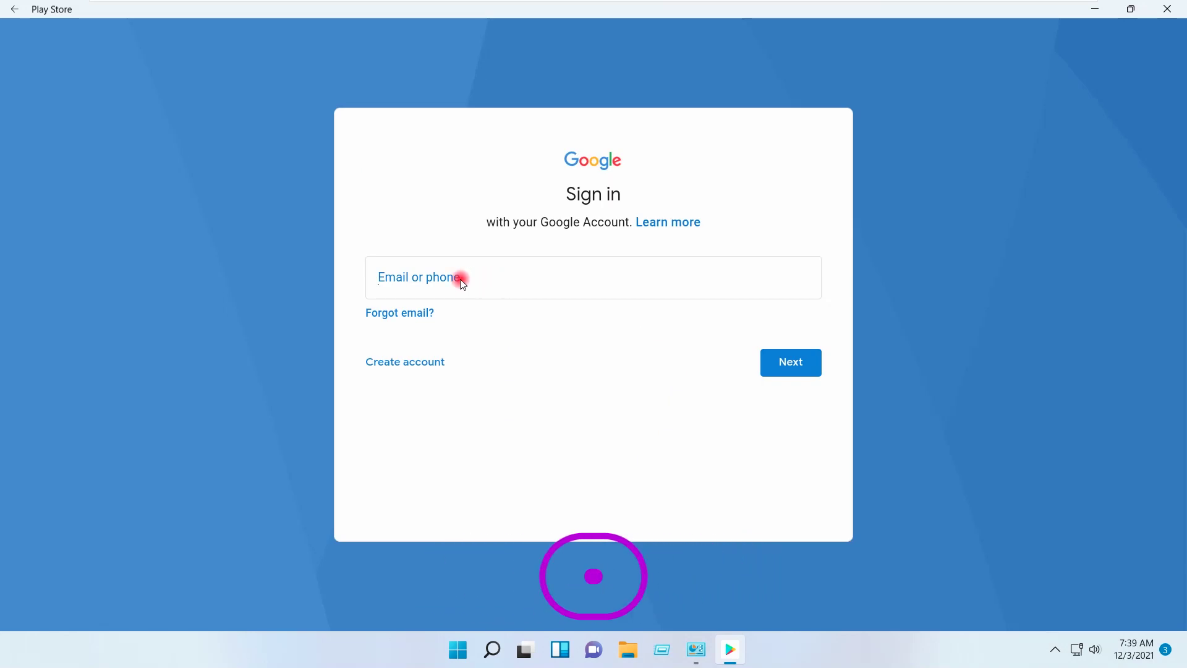
left_click(461, 280)
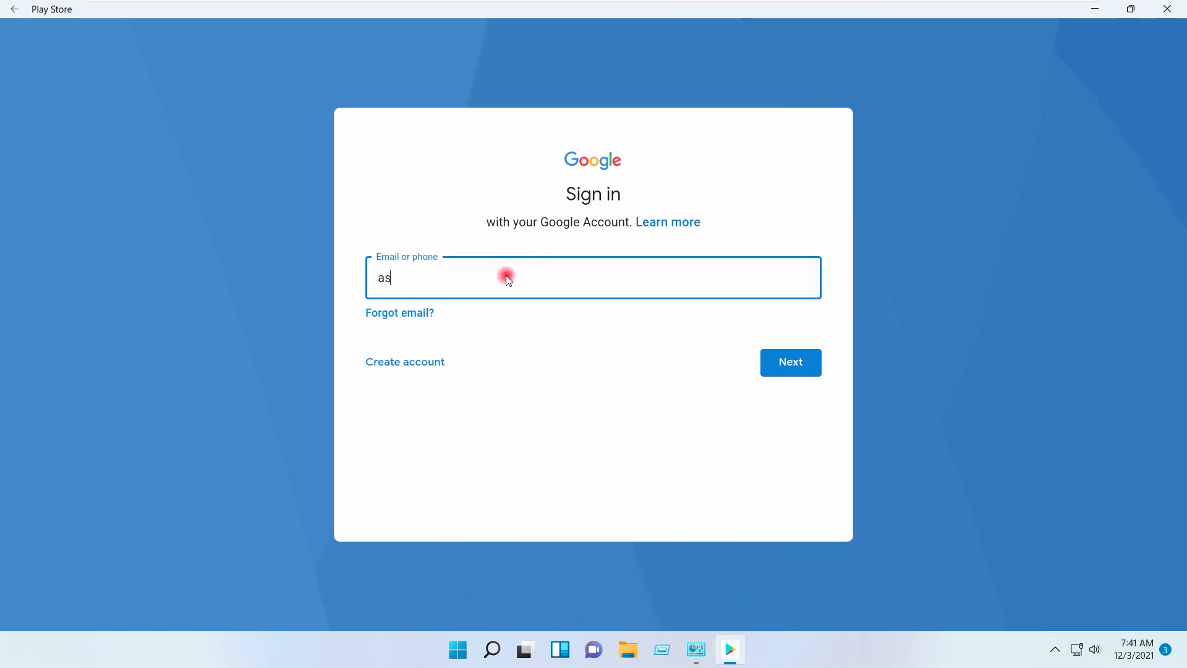
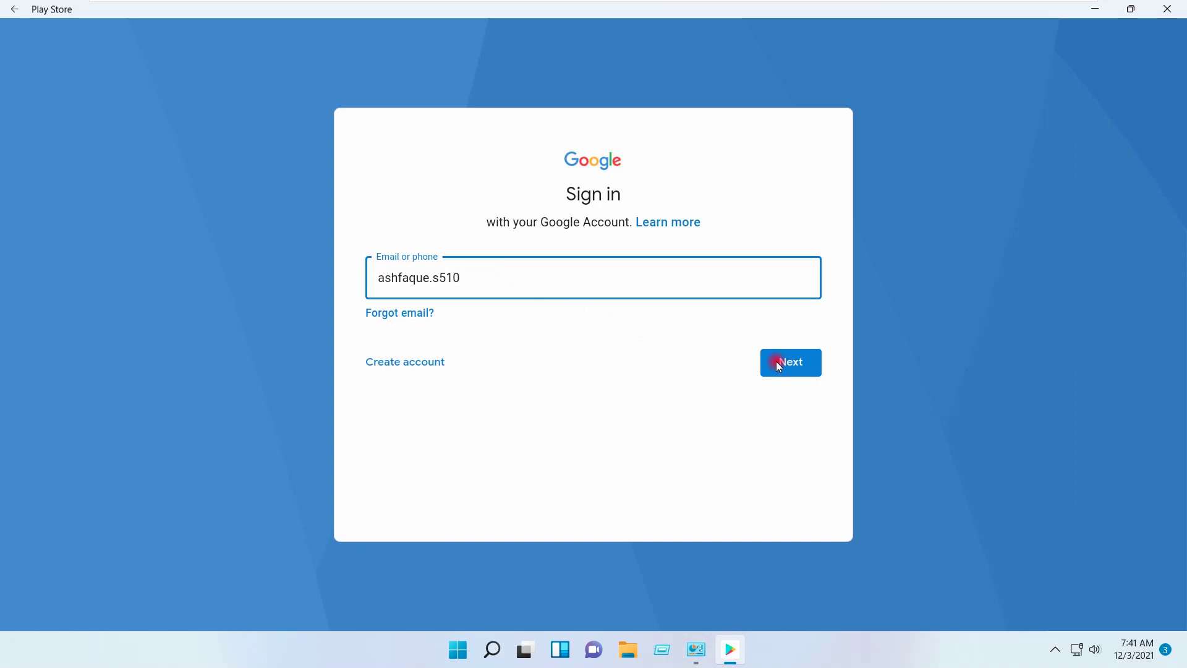
left_click(776, 361)
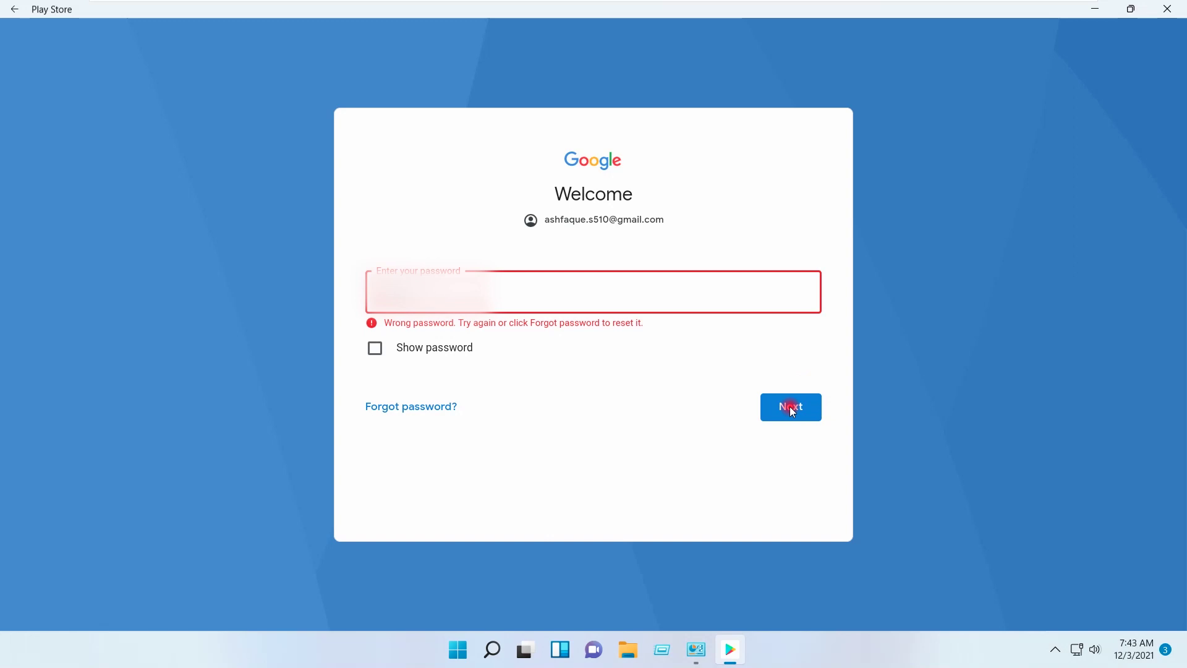
left_click(790, 406)
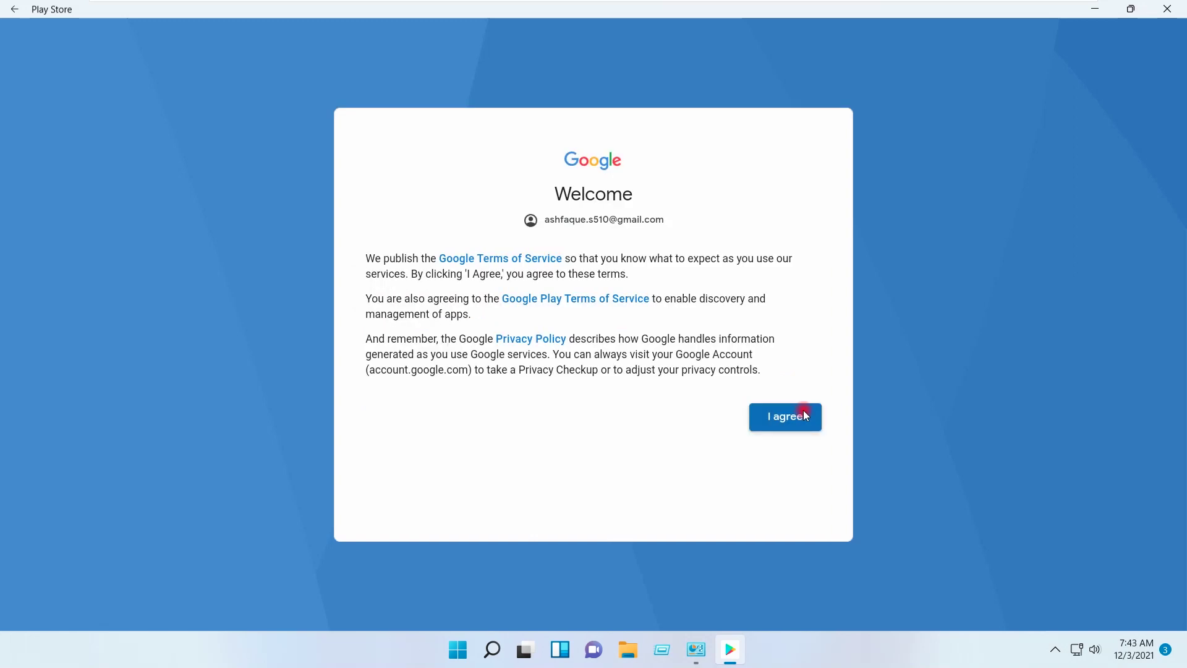
left_click(804, 412)
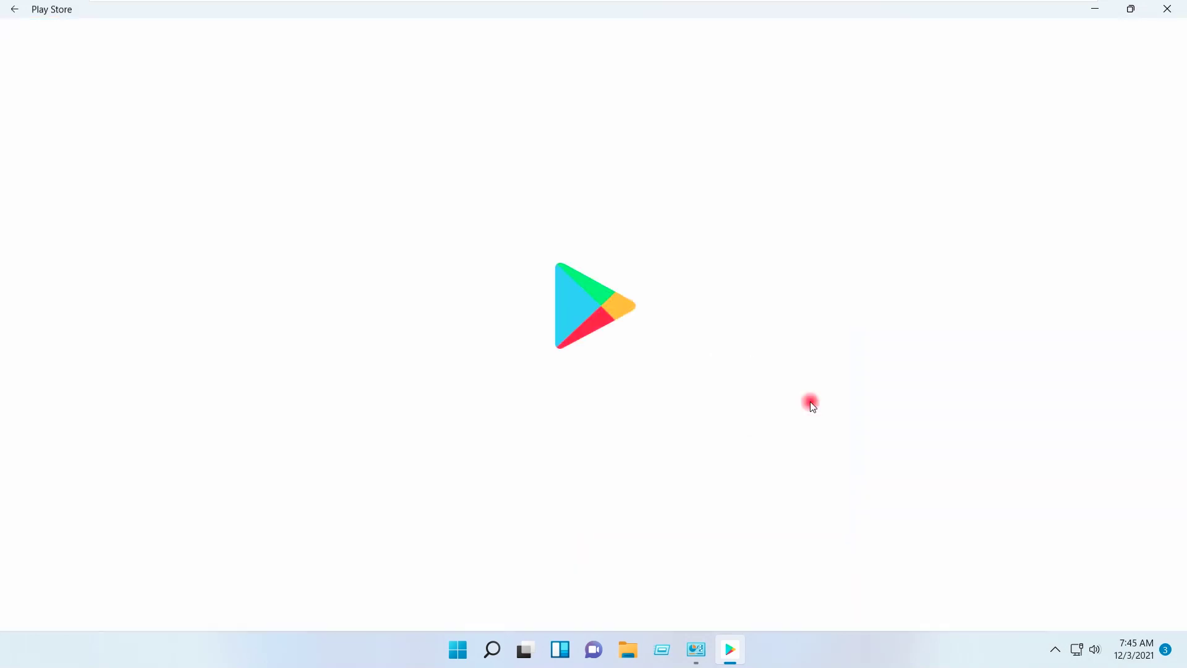